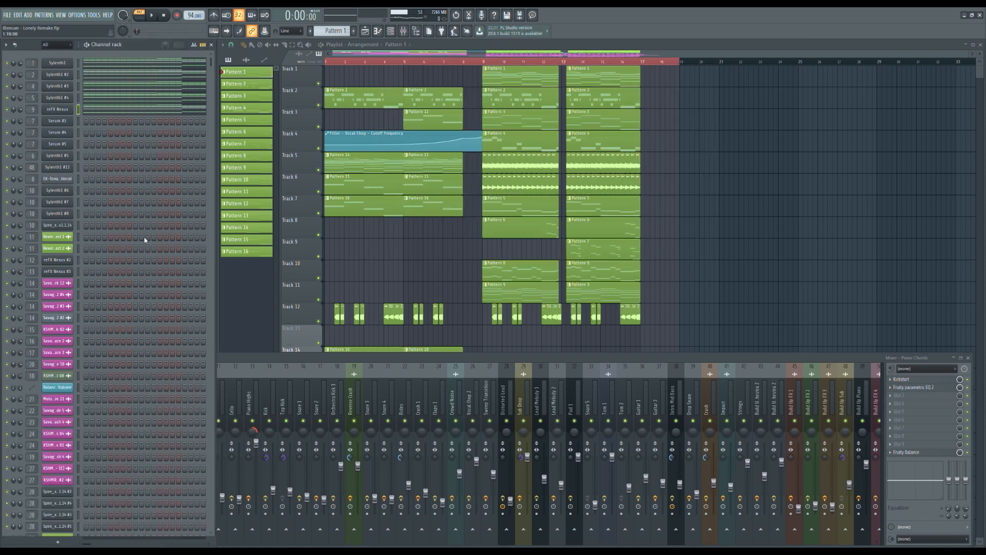
- Review the Kickstart, OTT, Fruity parametric EQ 2 and Reeverb 2 effects on the Chords 1 mixer track, and open the Sylenth1 #2 chord notes
left_click(243, 358)
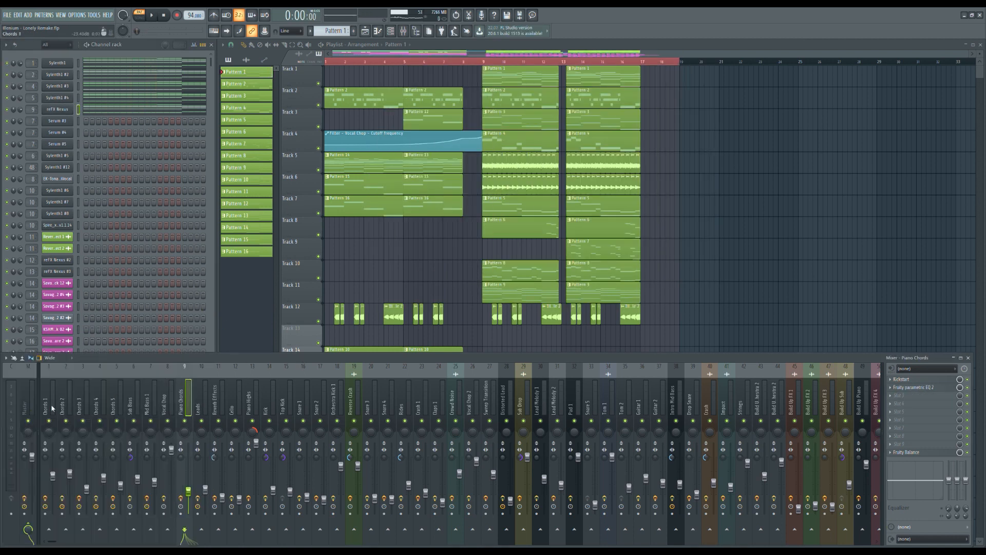
left_click(912, 380)
left_click(914, 387)
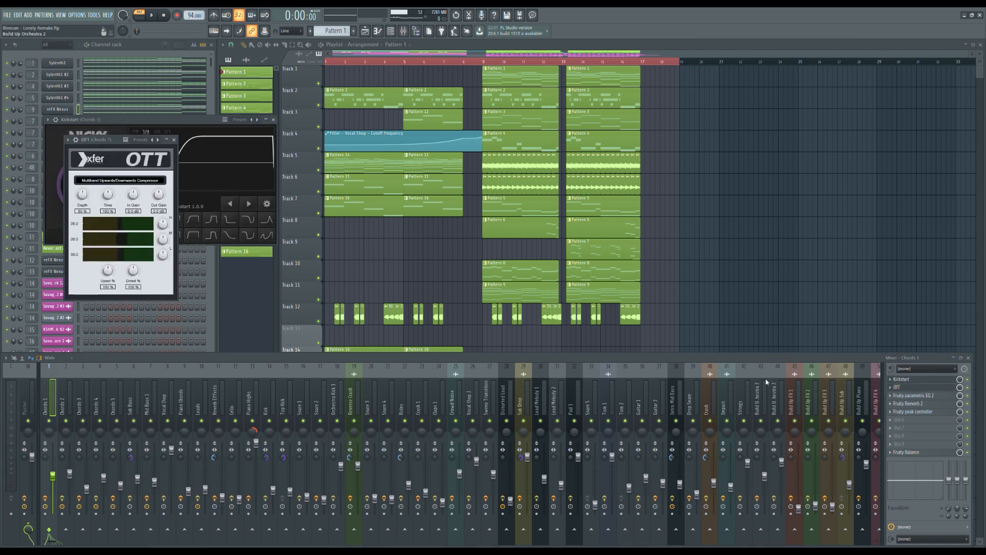
left_click(940, 396)
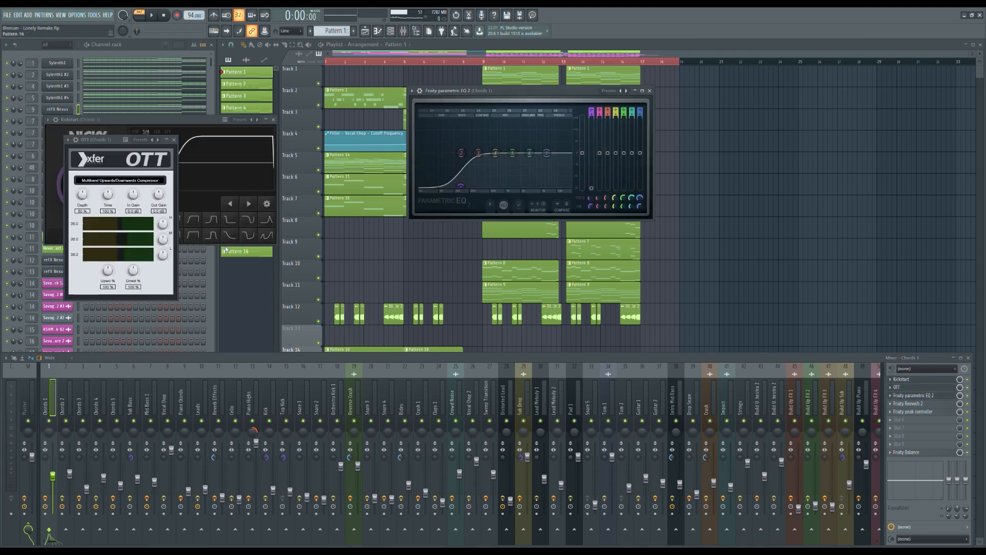
left_click(915, 404)
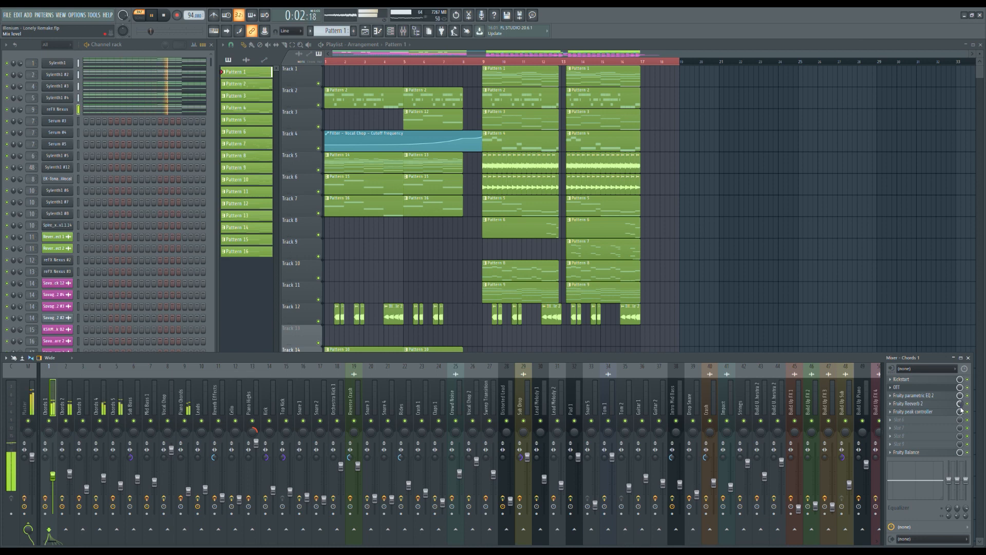
left_click(98, 73)
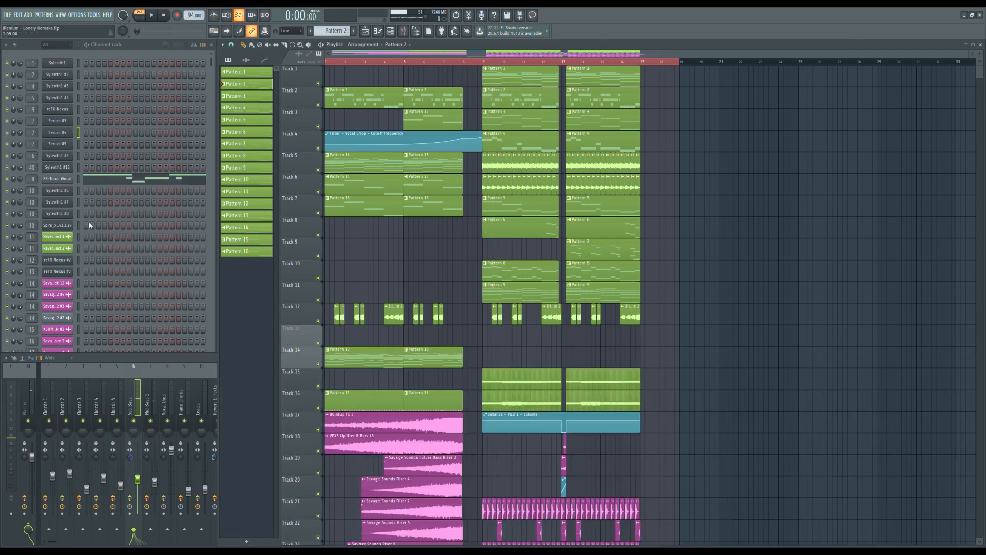
- Review the vocal chop channel's sampler settings and its Vocal Chop mixer effects, then open its notes in Pattern 2 and play them
left_click(61, 182)
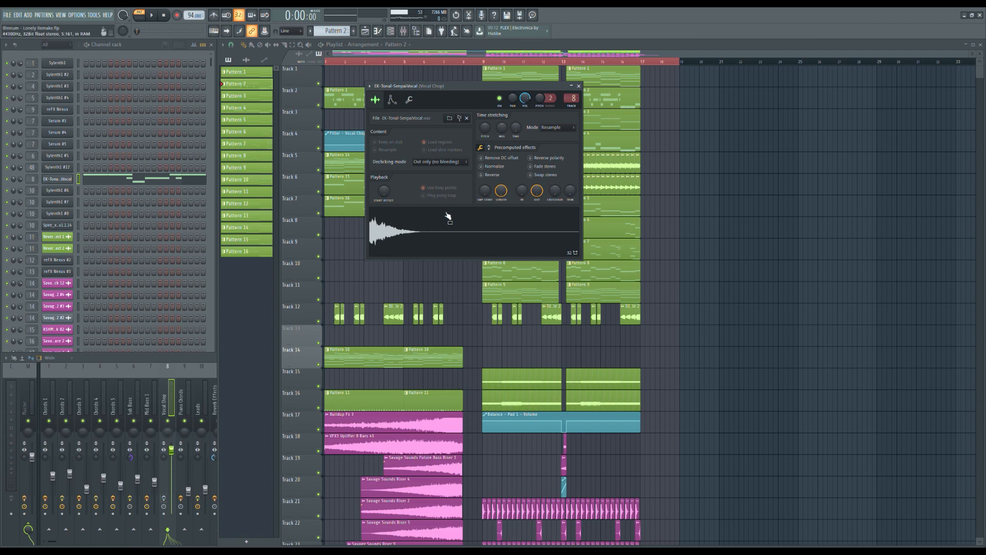
left_click(178, 362)
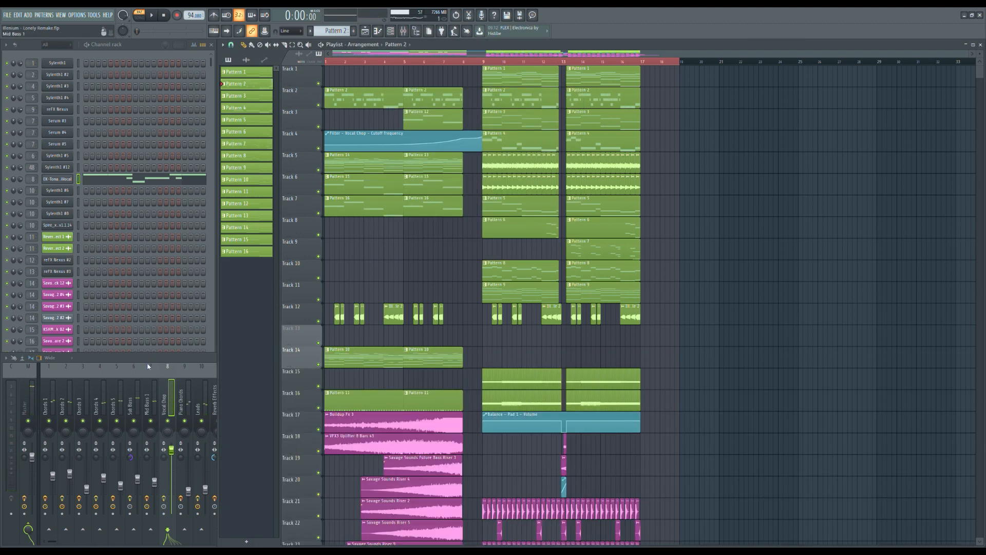
left_click(148, 359)
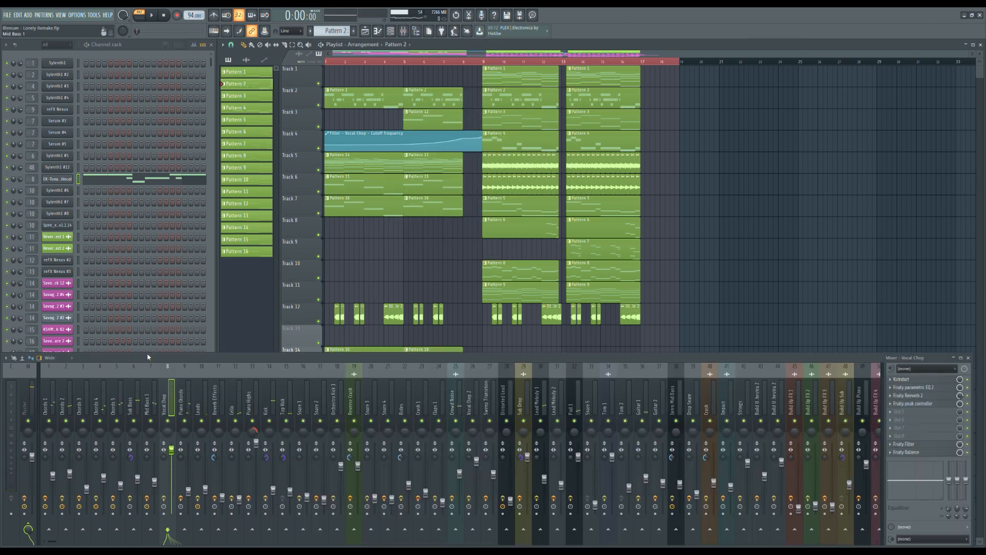
left_click(176, 181)
scroll(171, 190, "up", 3)
key("space")
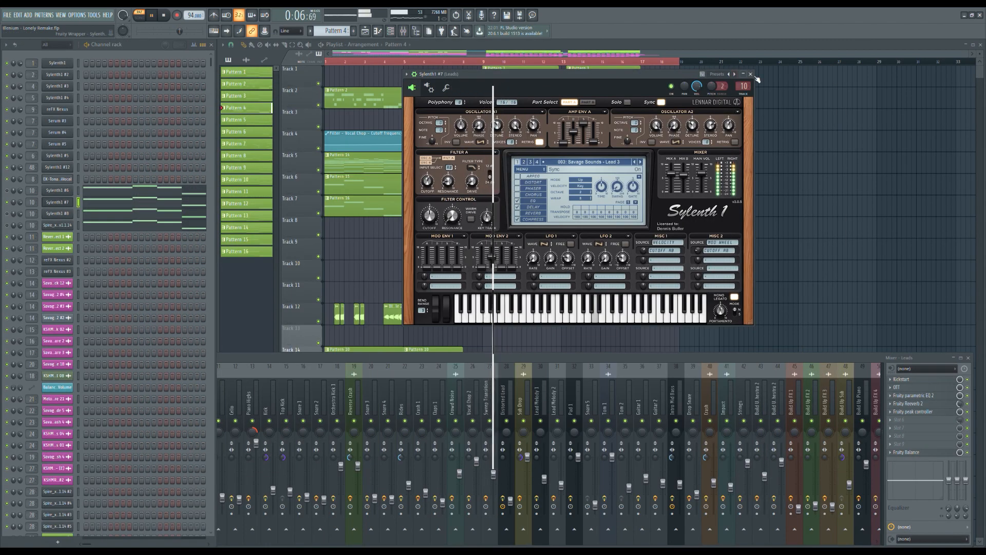
- Review the Sylenth1 and Spire lead instruments in Pattern 4 and open the lead notes
left_click(727, 74)
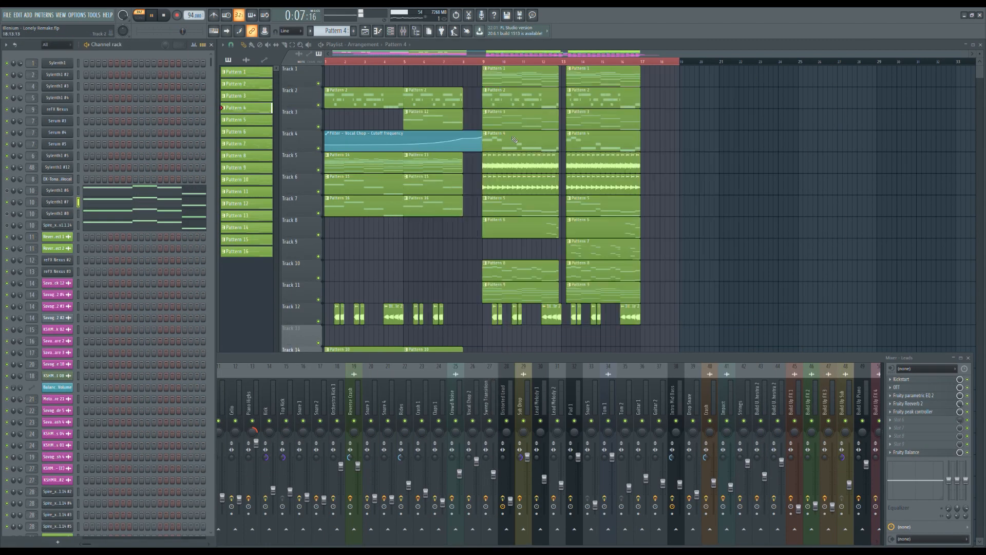
left_click(67, 192)
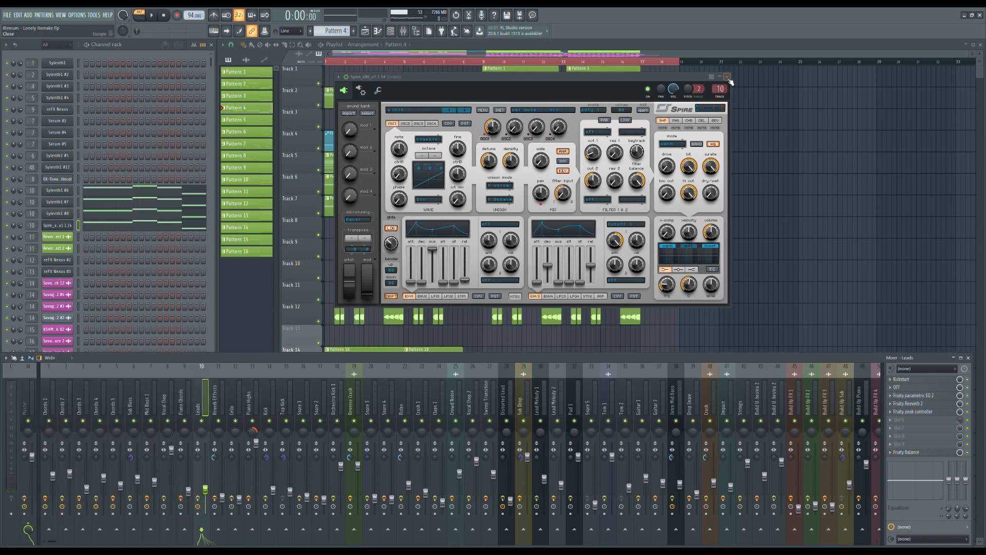
left_click(727, 77)
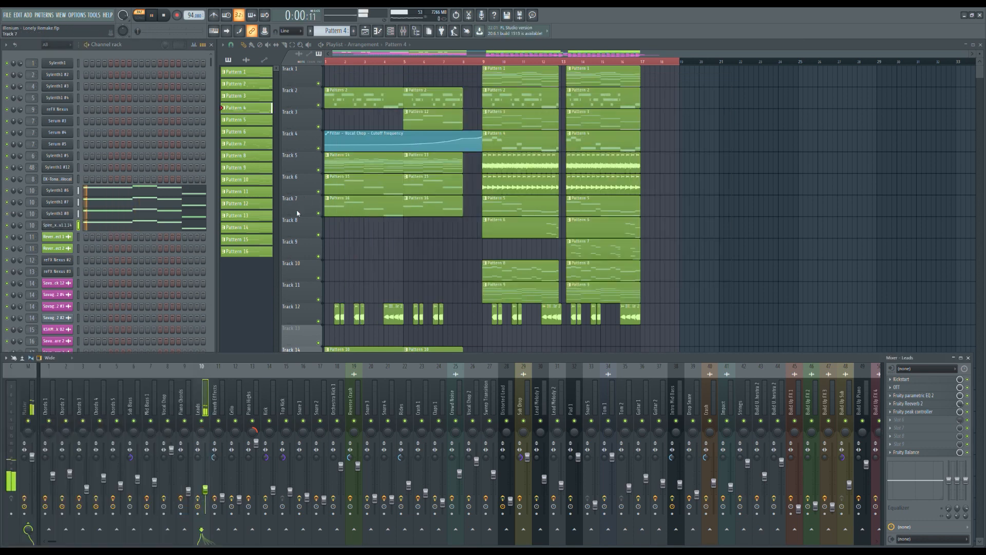
left_click(178, 195)
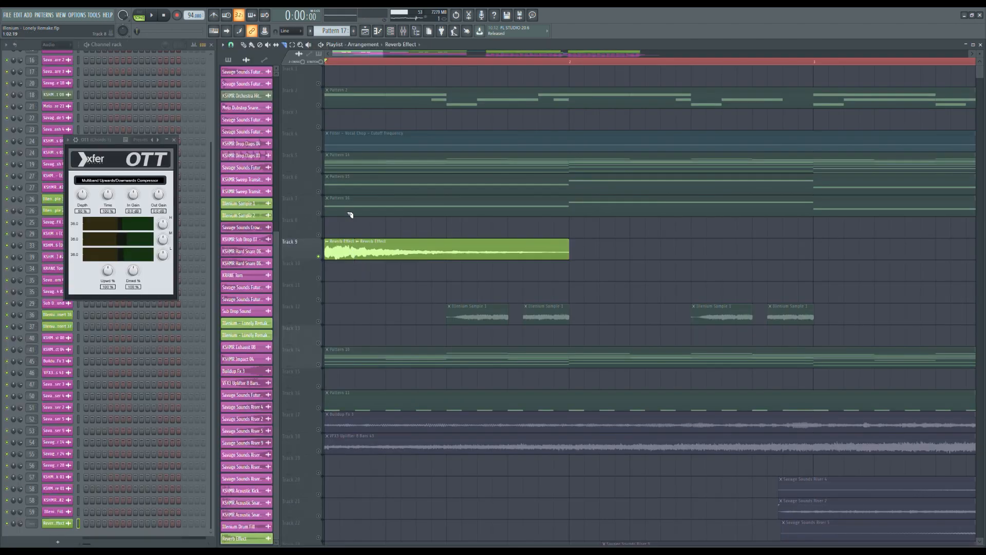
- Trim the Reverb Effect clip on Track 9 to one beat and repeat it across the first bar
left_click_drag(433, 256, 391, 256)
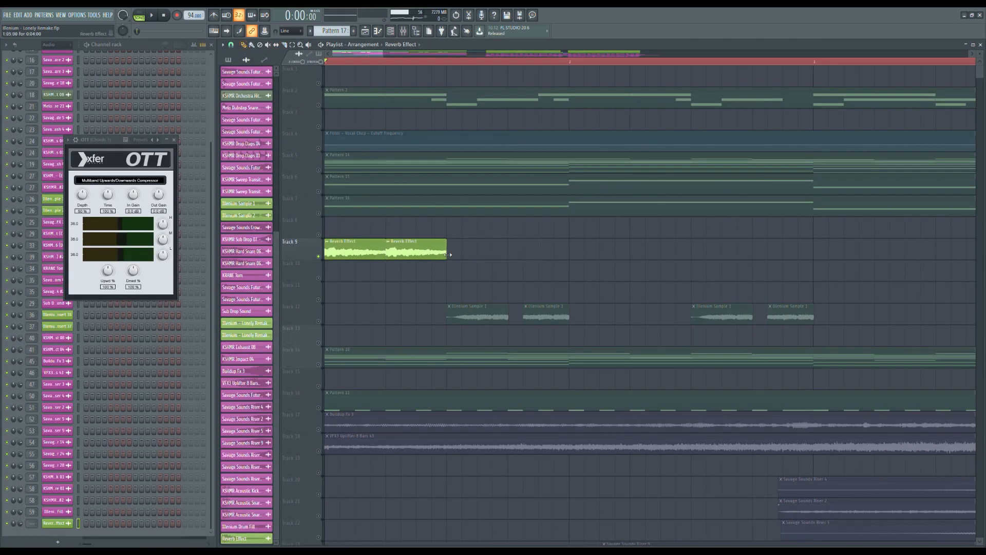
scroll(516, 252, "down", 3, "ctrl")
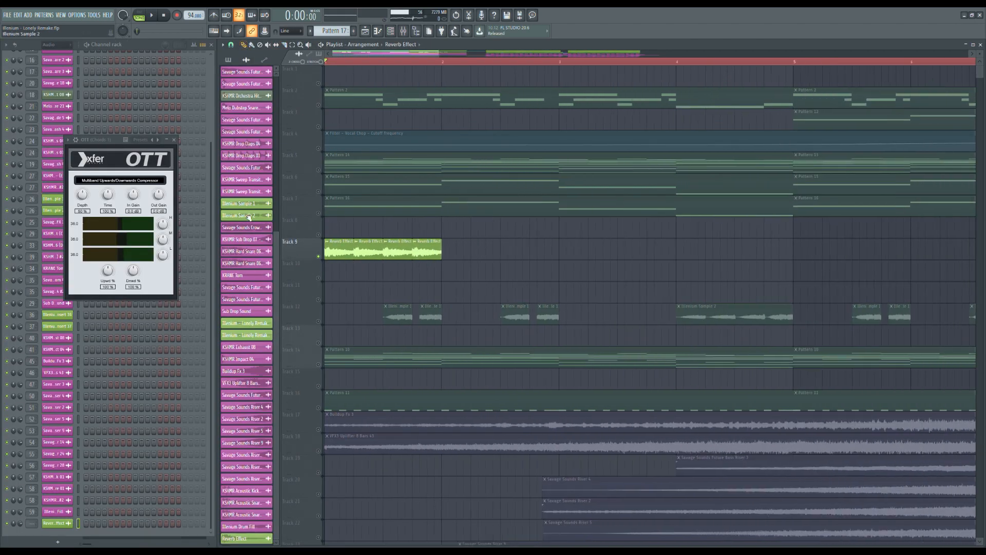
double_click(354, 255)
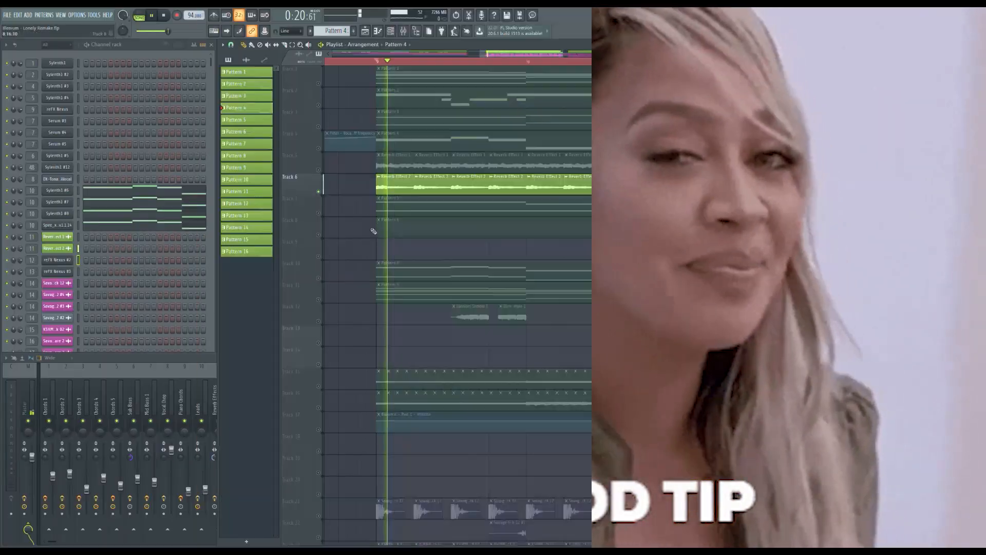
- Review the mixer while the Reverb Effect clips on Tracks 5 and 6 play
key("F9")
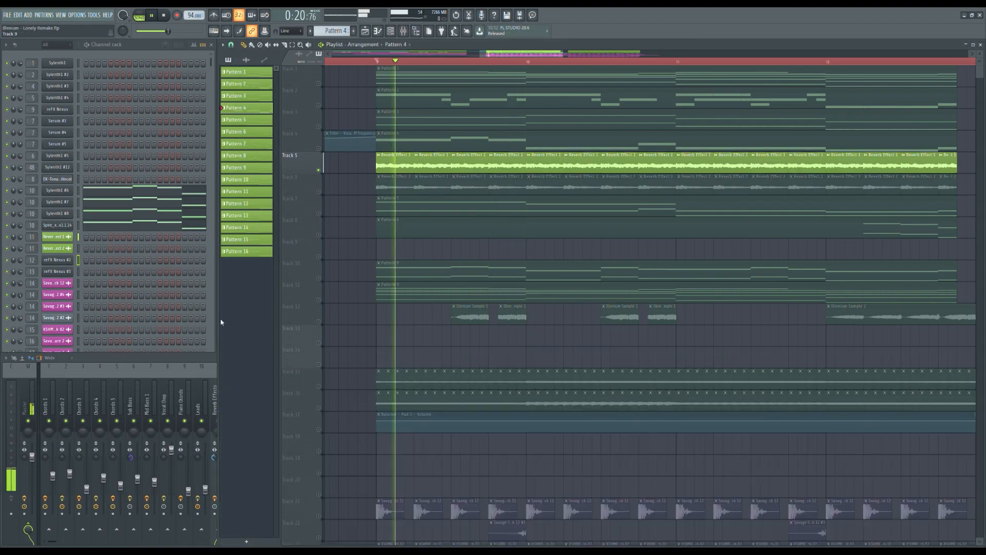
key("F9")
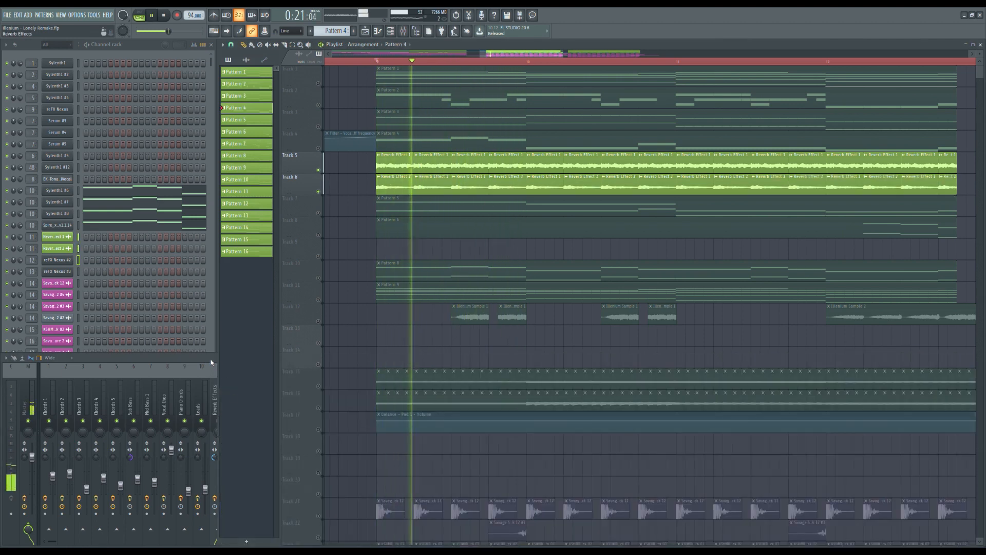
key("F9")
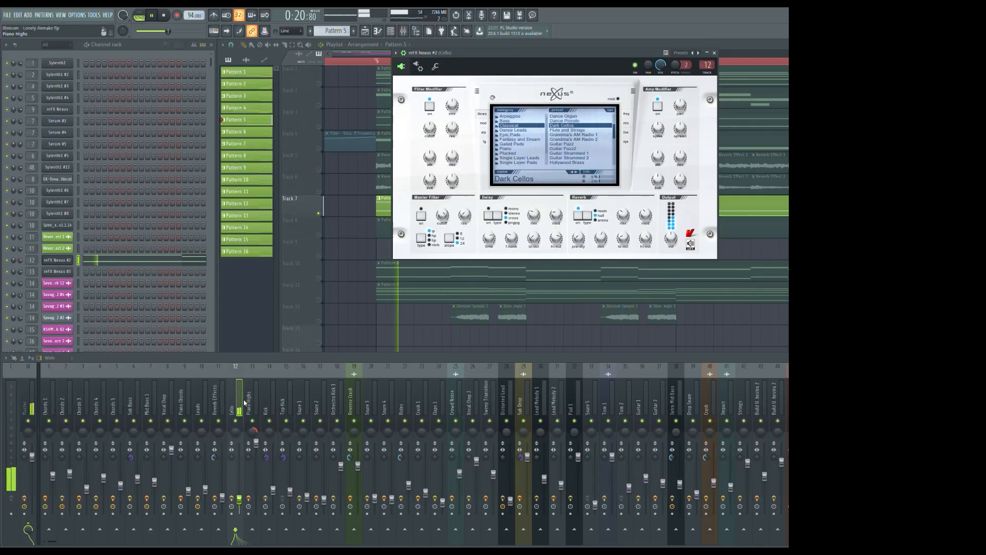
- Open the Cello notes in Pattern 5 and the reFX Nexus #3 notes in Pattern 6, playing the latter from bar 4
left_click(176, 261)
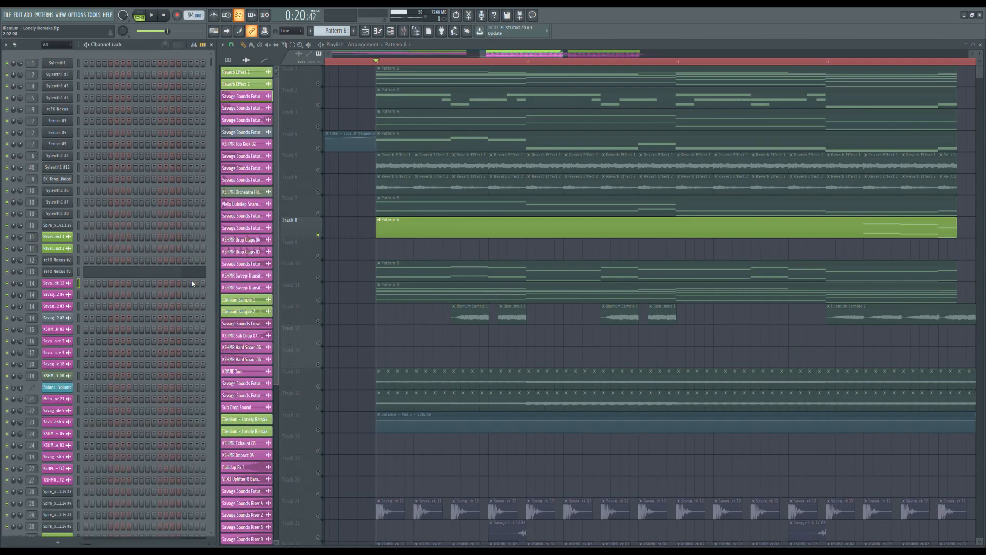
left_click(193, 272)
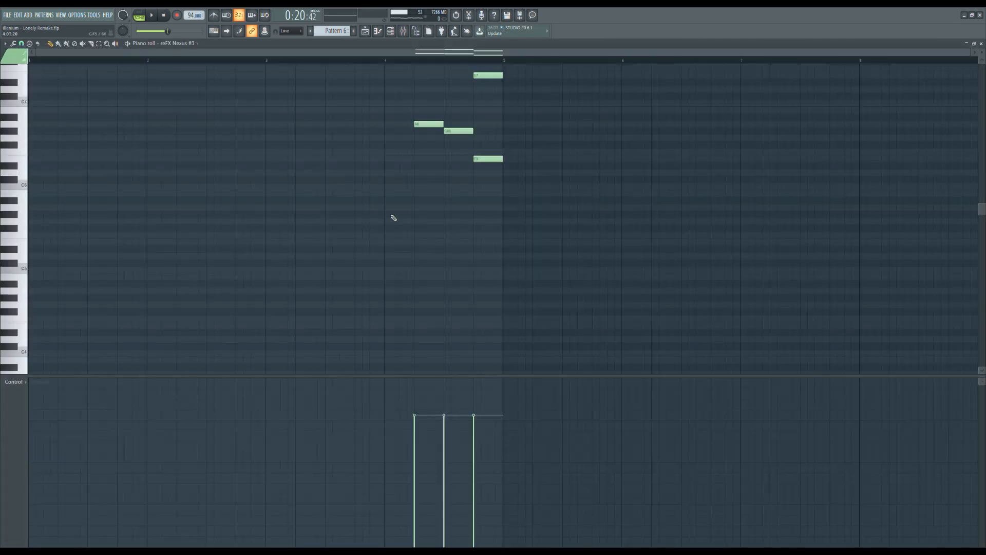
scroll(389, 100, "up", 3)
left_click(385, 62)
key("space")
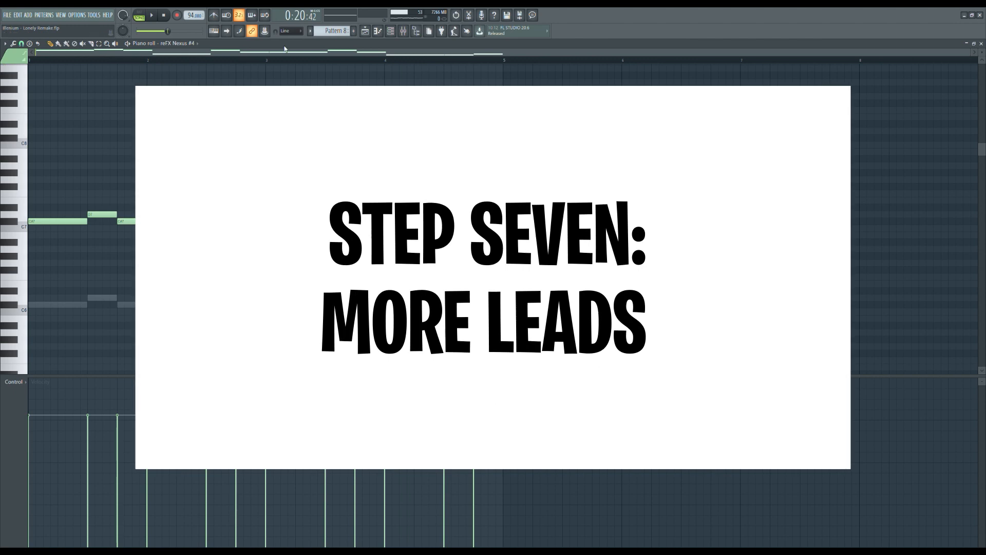
- Play Pattern 8's lead melody in pattern mode and review its synths, Lead Melody mixer tracks and notes
left_click(139, 16)
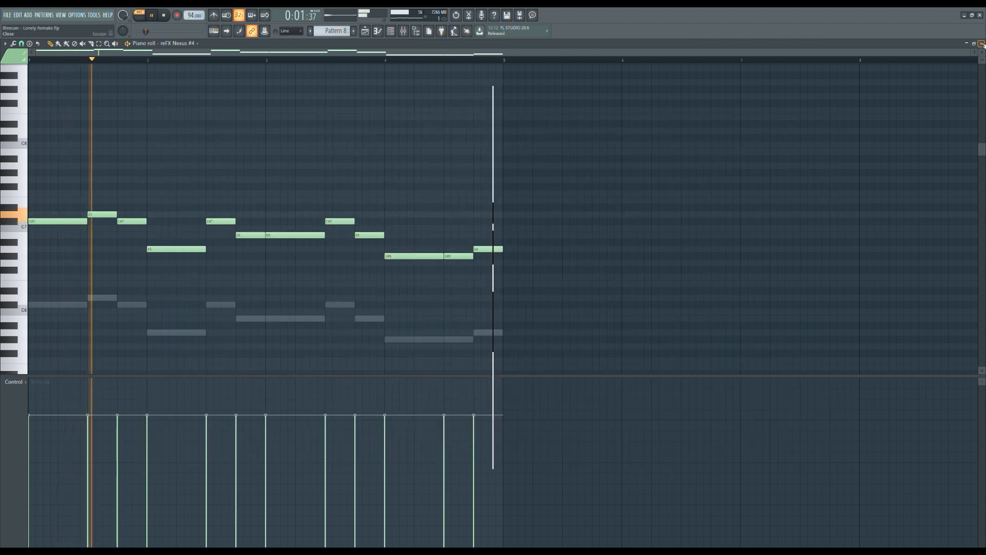
left_click(982, 44)
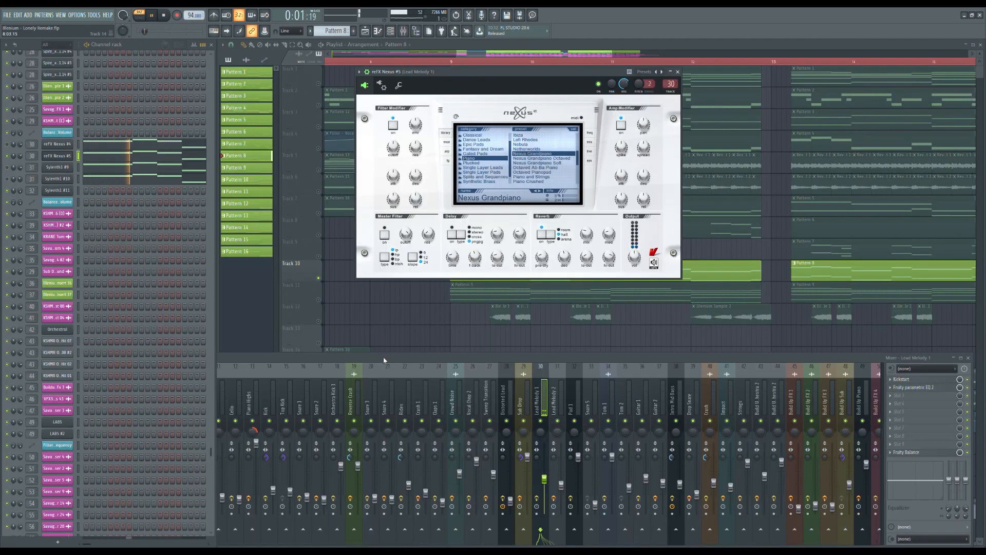
left_click(383, 357)
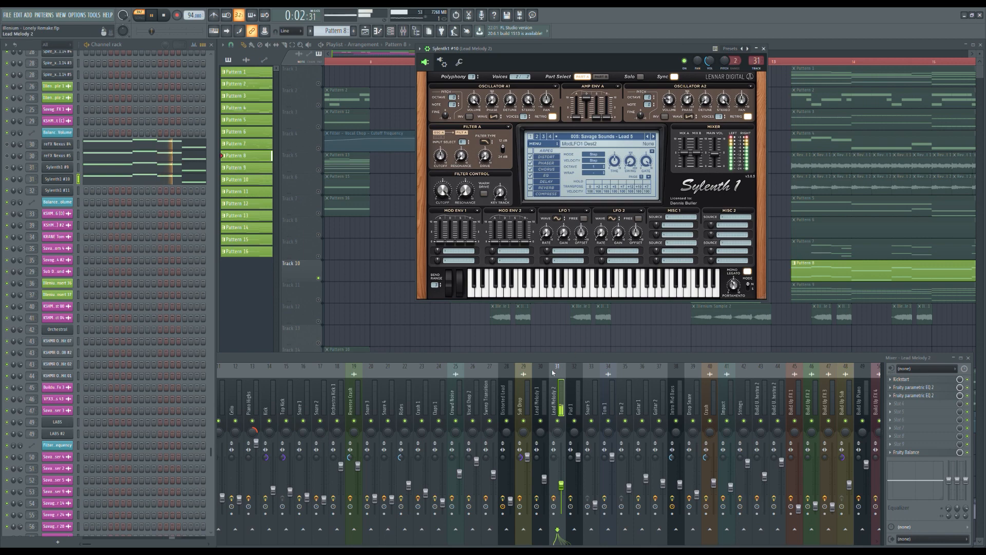
left_click(763, 49)
left_click(363, 358)
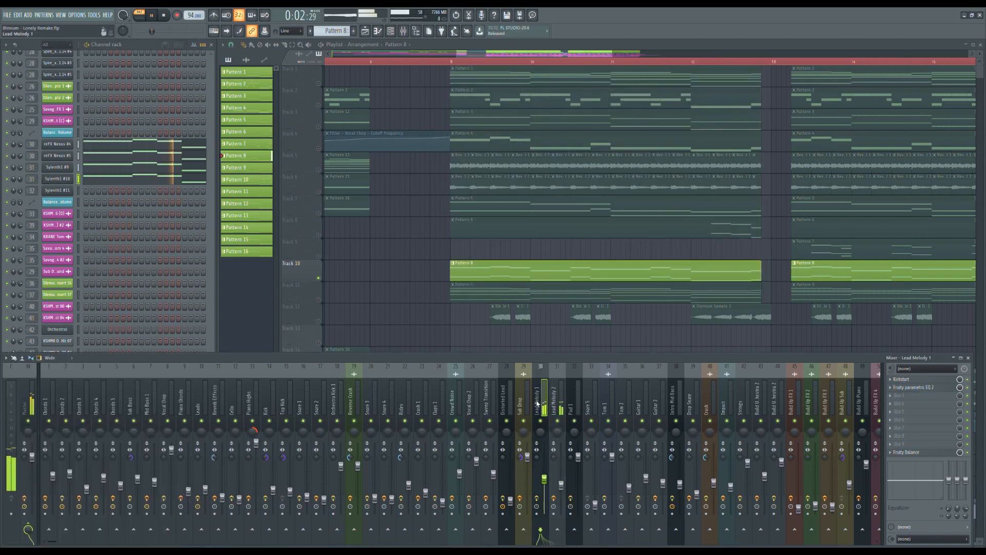
left_click(156, 147)
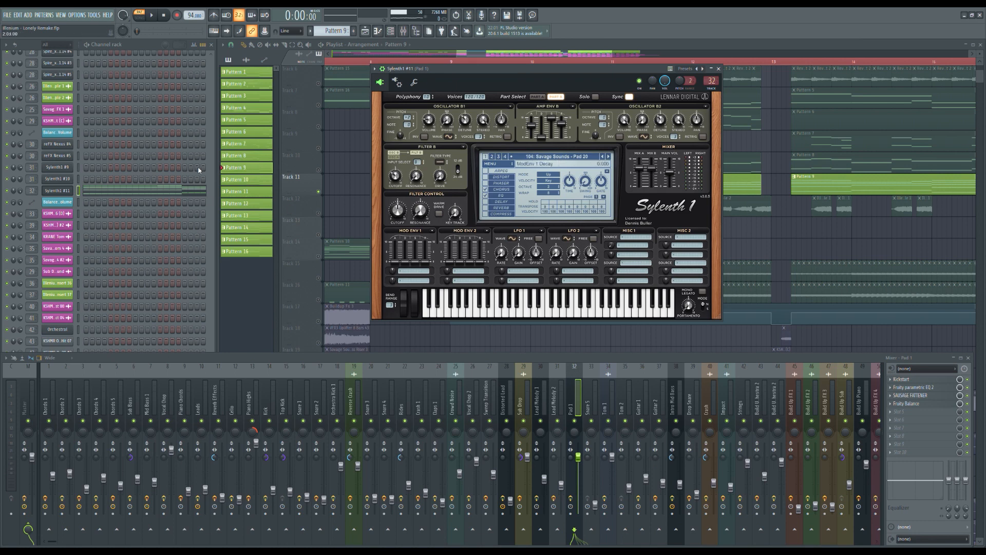
- Open the Sylenth1 #11 pad notes in Pattern 9, play them and close the piano roll
left_click(181, 192)
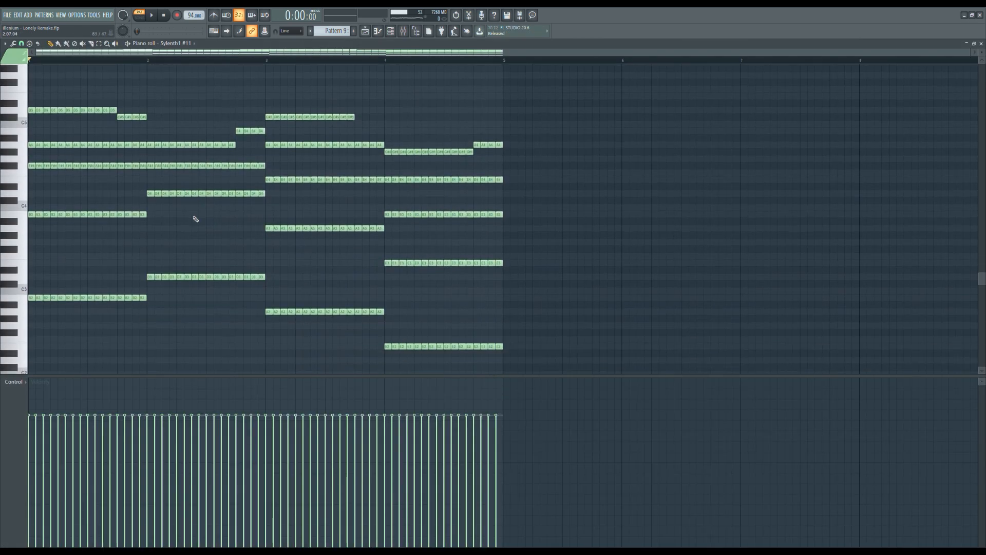
key("space")
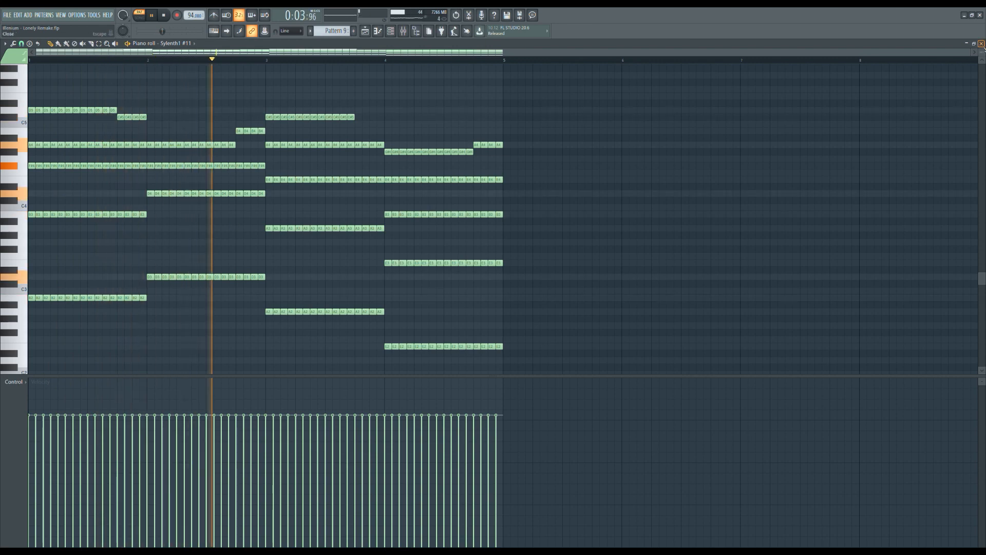
left_click(981, 43)
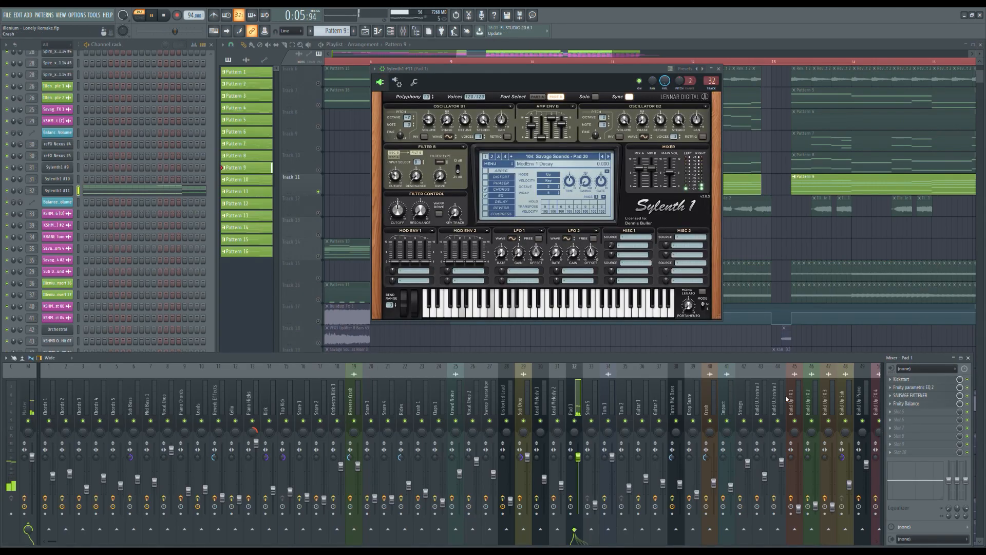
- Review Kickstart, Fruity parametric EQ 2 and Sausage Fattener on the Pad 1 mixer track, then close all plugin windows and stop playback
left_click(907, 380)
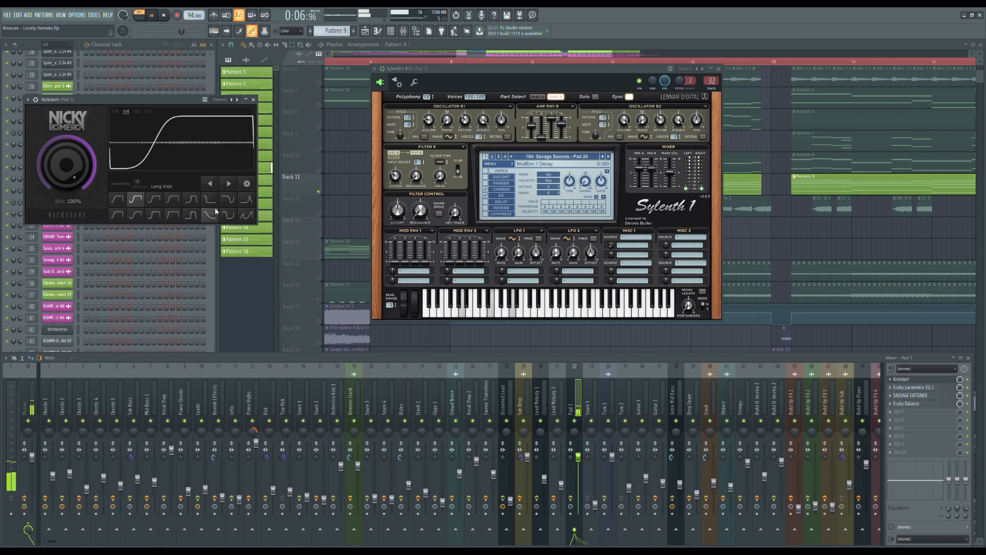
left_click(915, 388)
left_click(922, 396)
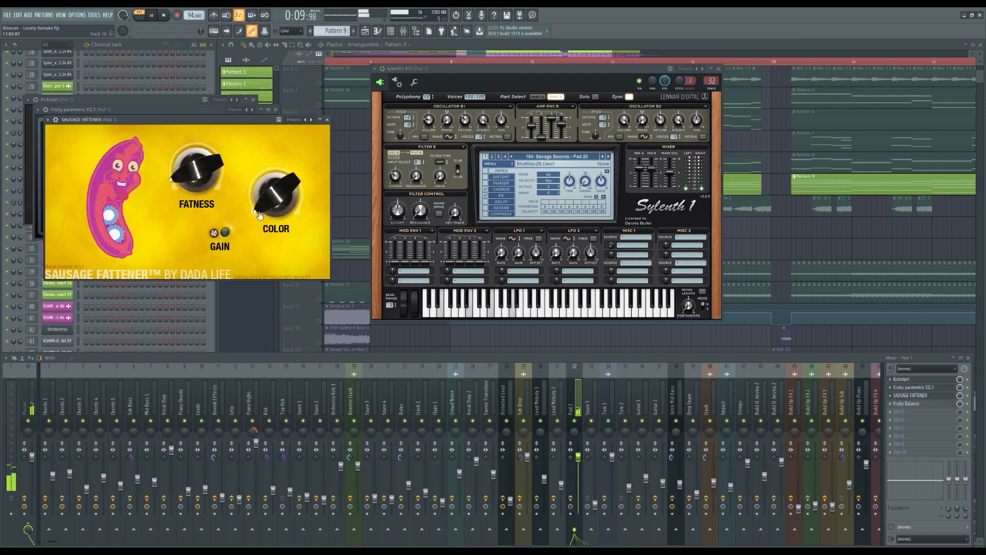
key("alt+F12")
key("space")
- Solo the vocal samples on Track 12 and inspect the second effect on the Vocal Chop 2 mixer track
right_click(319, 214)
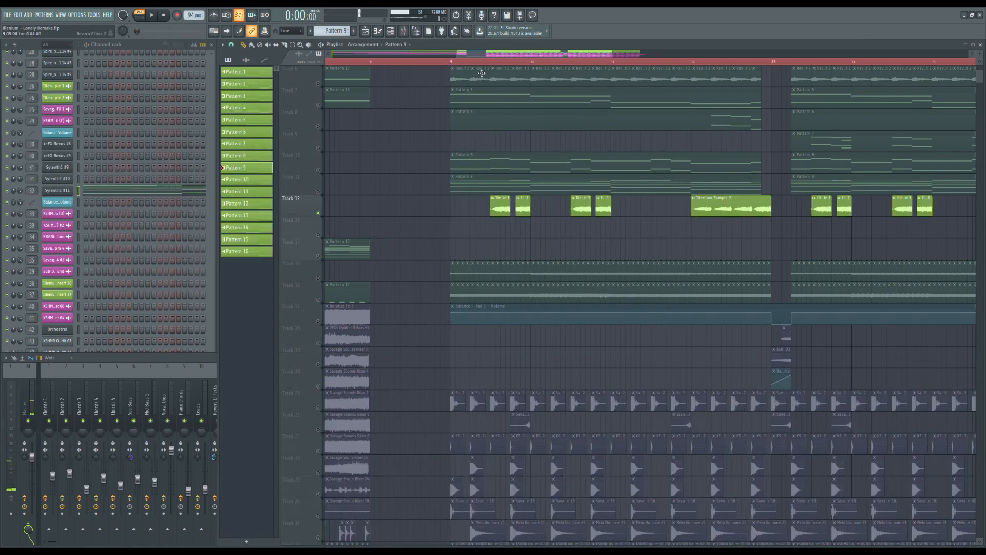
left_click(207, 359)
scroll(514, 277, "up", 4)
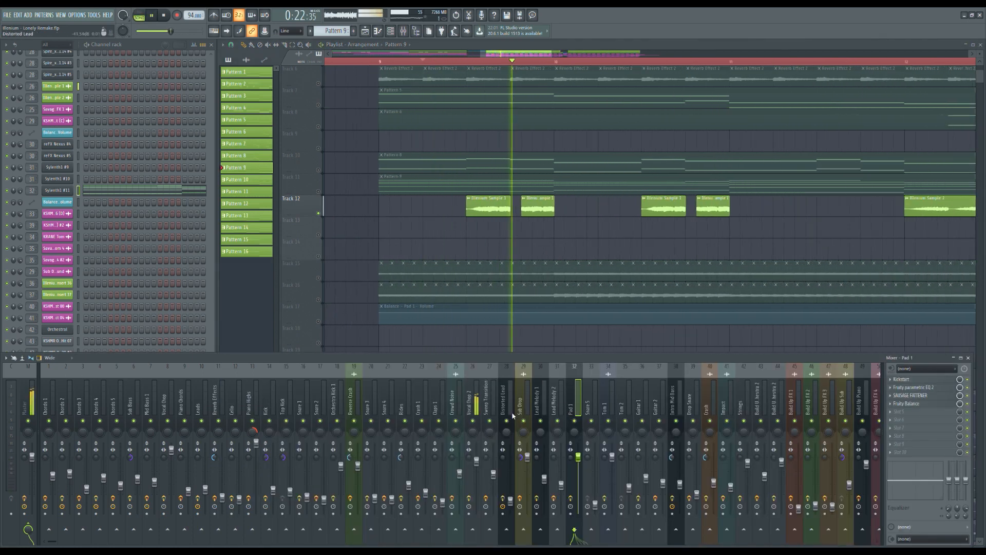
left_click(474, 406)
left_click(914, 387)
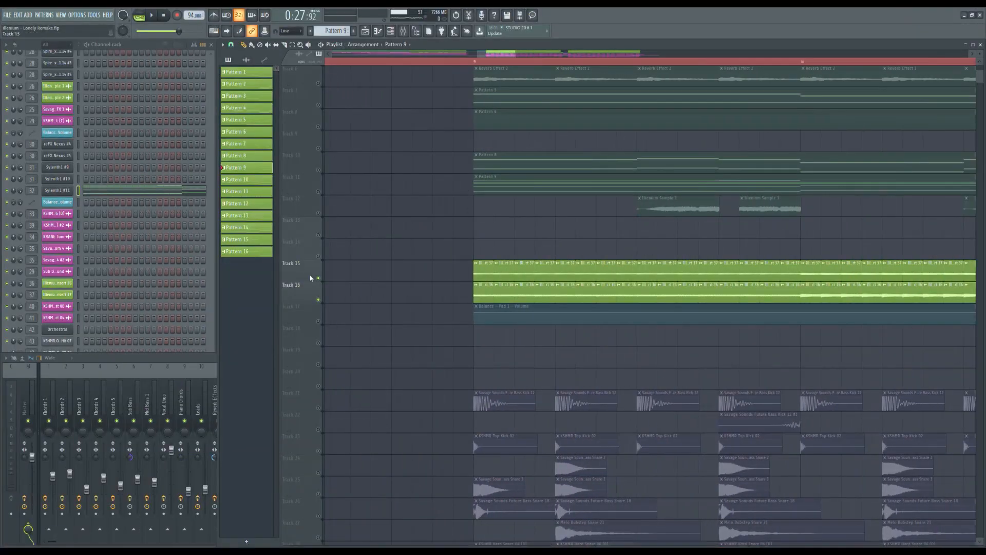
- Mute Track 15 and play the Track 16 audio clips on their own
left_click(318, 278)
scroll(442, 320, "up", 2, "ctrl")
left_click(291, 357)
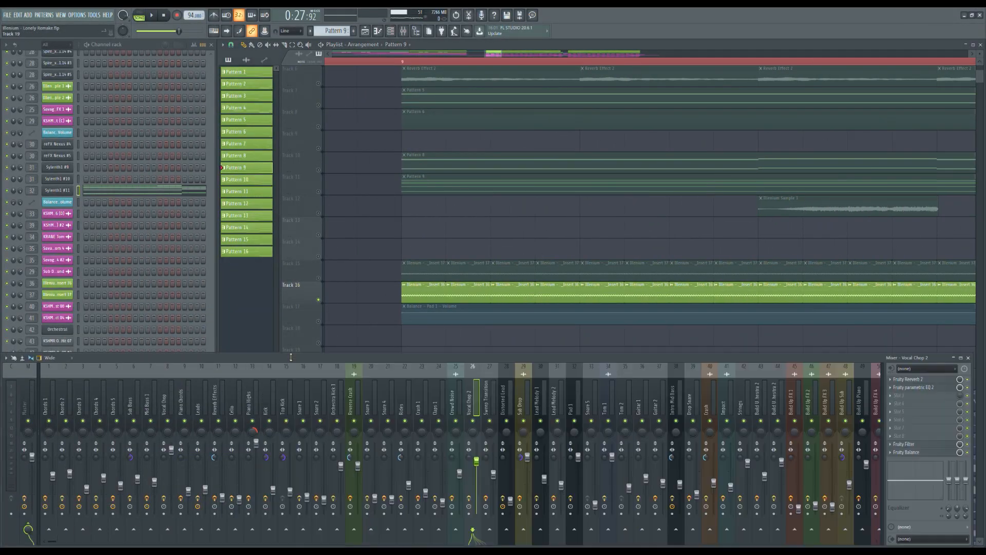
left_click(414, 301)
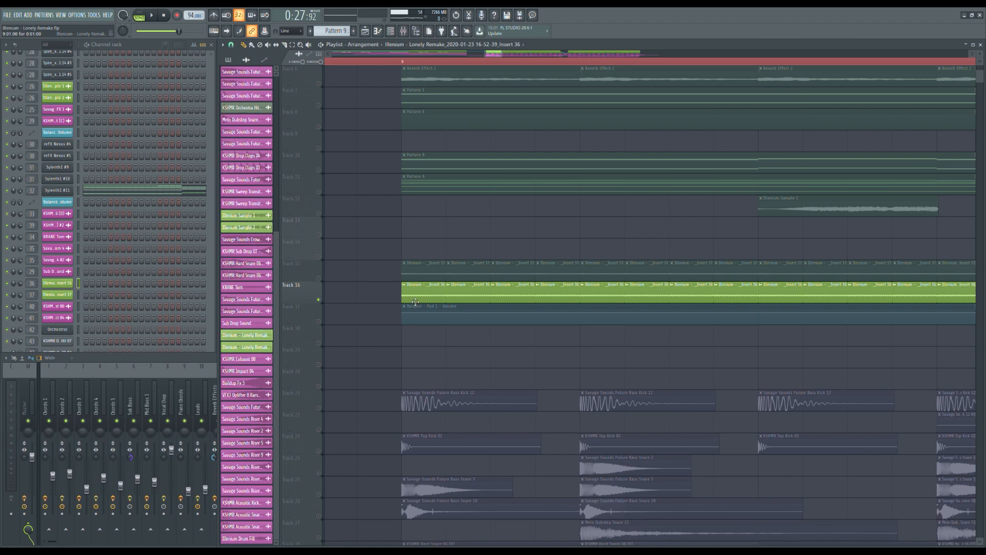
left_click(209, 363)
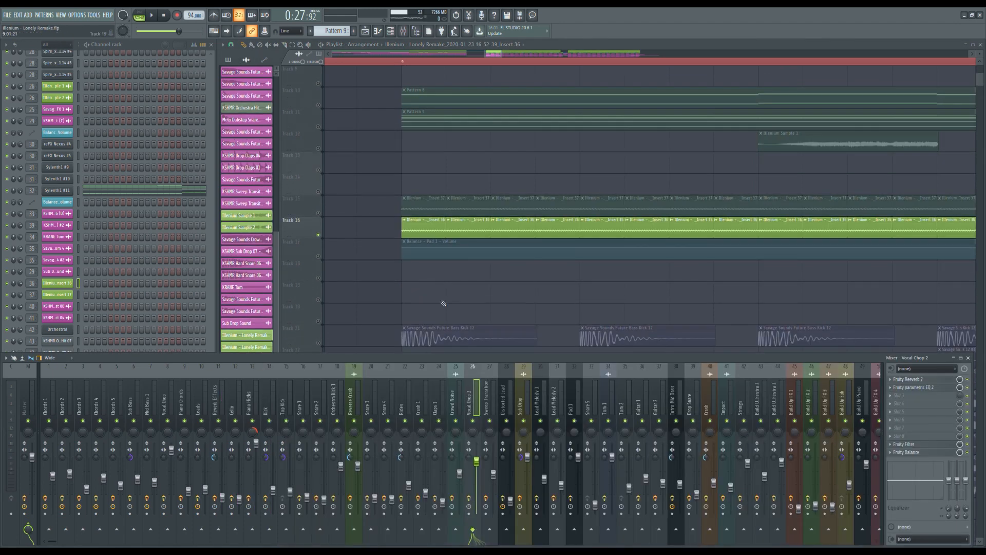
key("space")
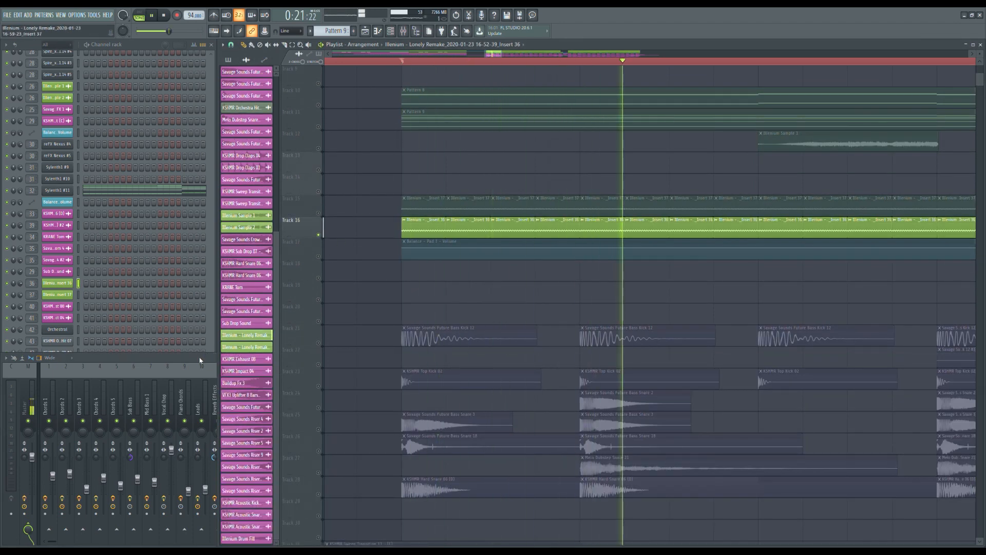
left_click(643, 411)
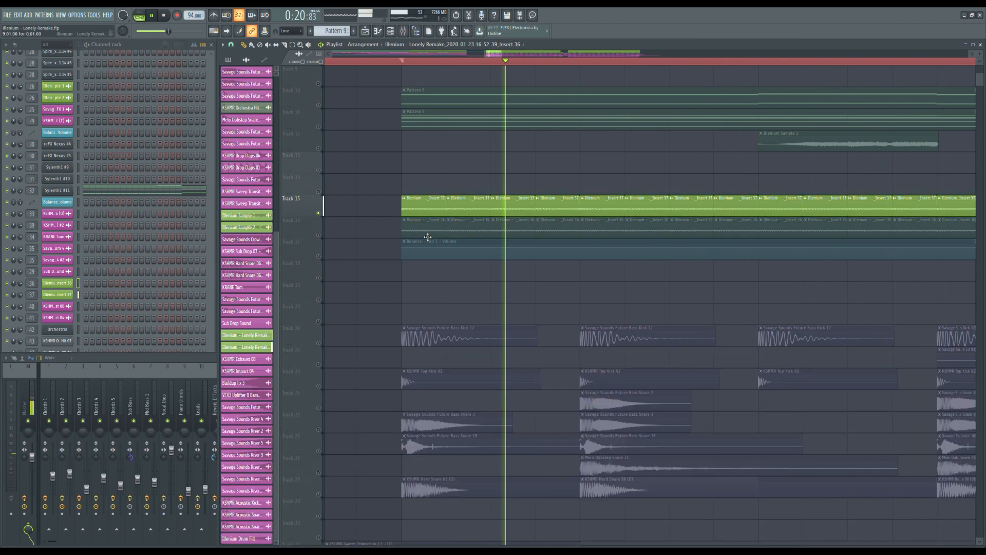
- Play the Track 15 and Track 16 clips together and review the effects on the Guitar 1 mixer track
scroll(539, 220, "down", 4)
left_click_drag(510, 57, 520, 58)
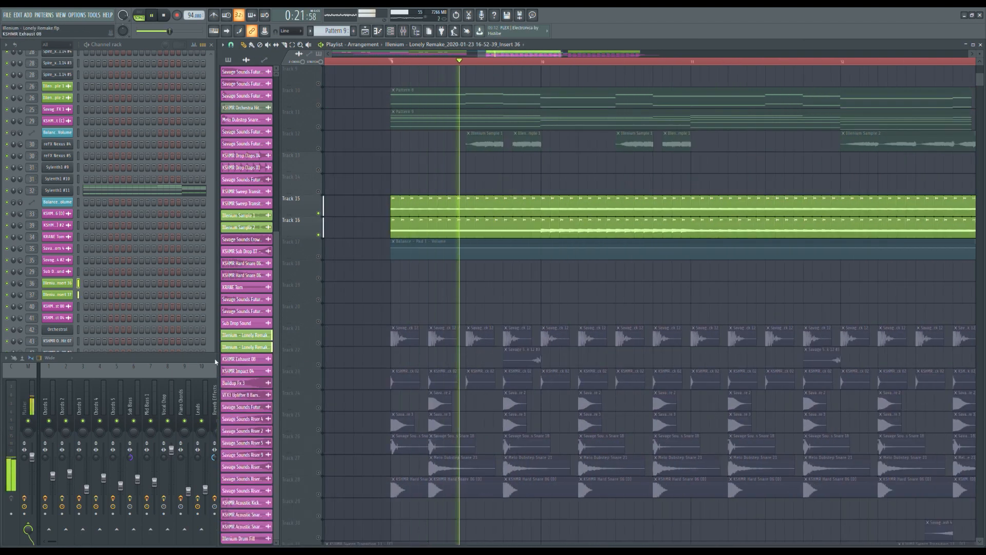
left_click(216, 361)
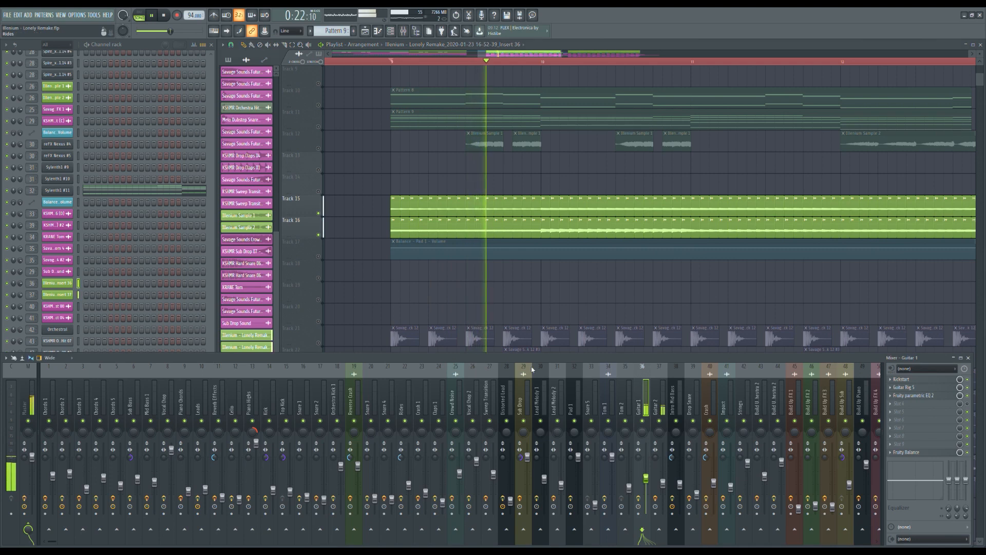
- Unmute Tracks 22 to 24 of the drop's drums and open the Savage Sounds Future Bass Snare sample on Track 24
left_click_drag(554, 55, 601, 56)
scroll(655, 244, "down", 4)
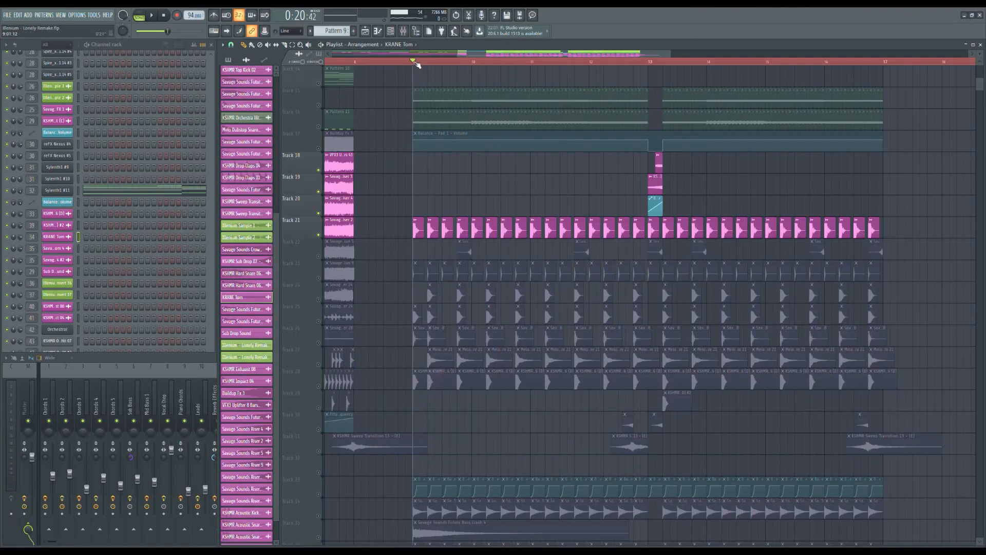
key("space")
left_click(318, 256)
key("space")
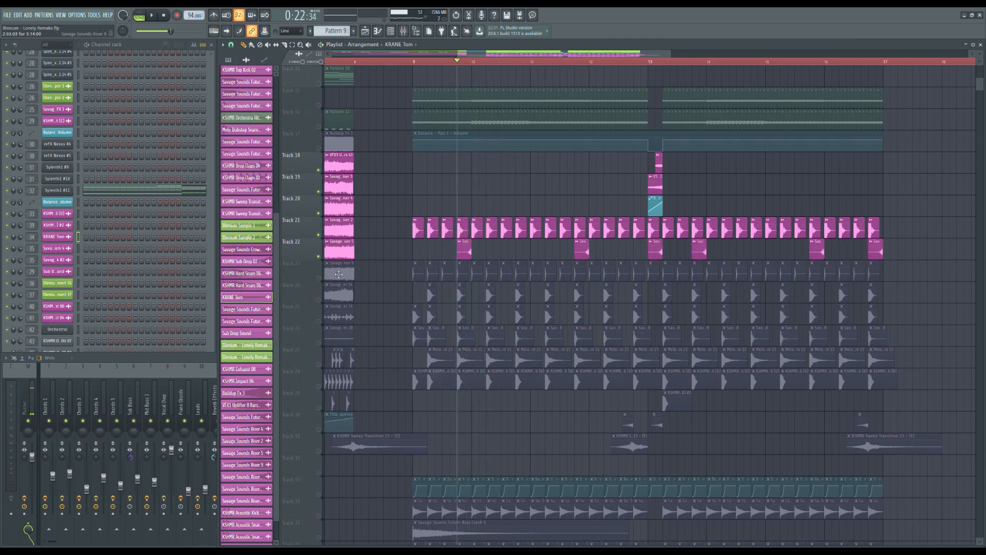
left_click(319, 278)
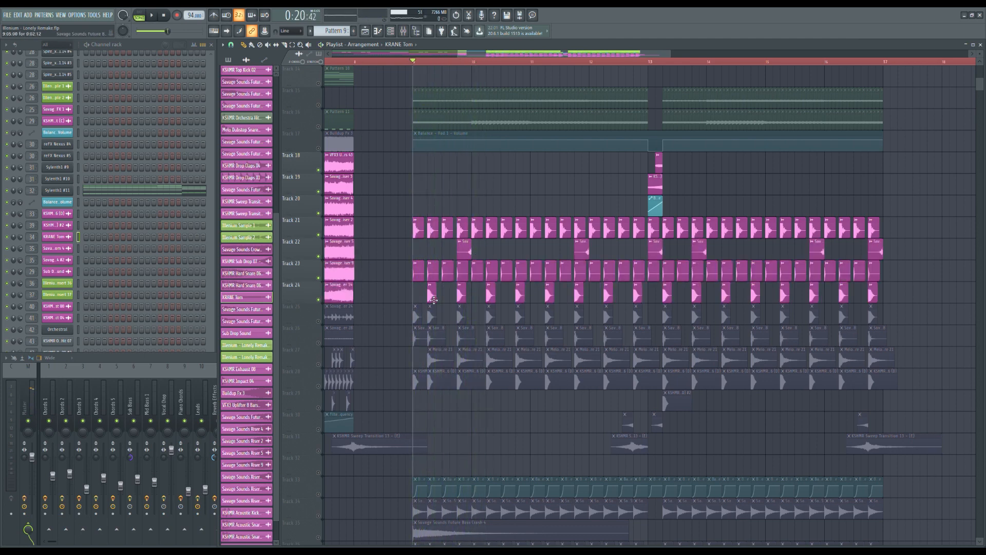
double_click(434, 300)
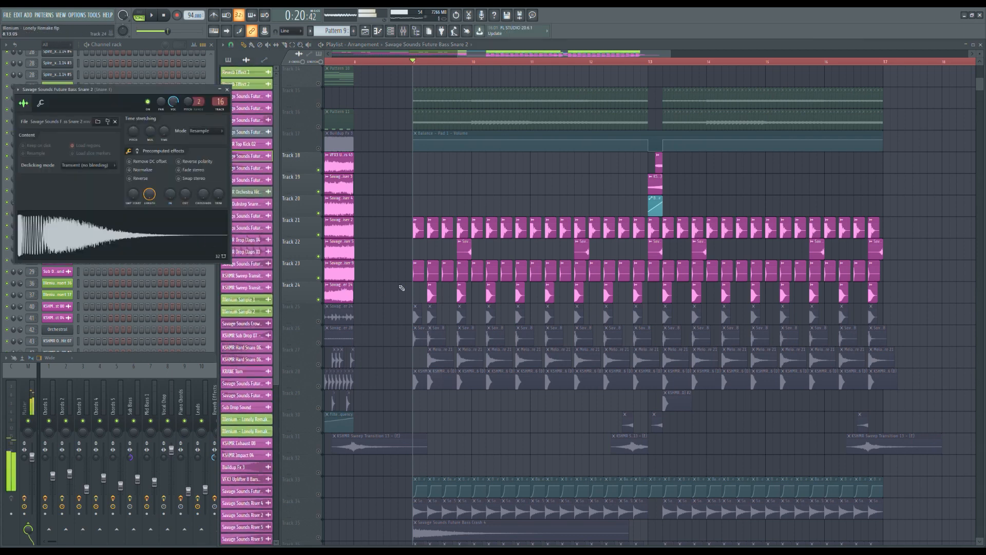
- Unmute the snare layers on Tracks 25 to 28 and inspect their sample settings
left_click(318, 322)
double_click(417, 321)
left_click(208, 265)
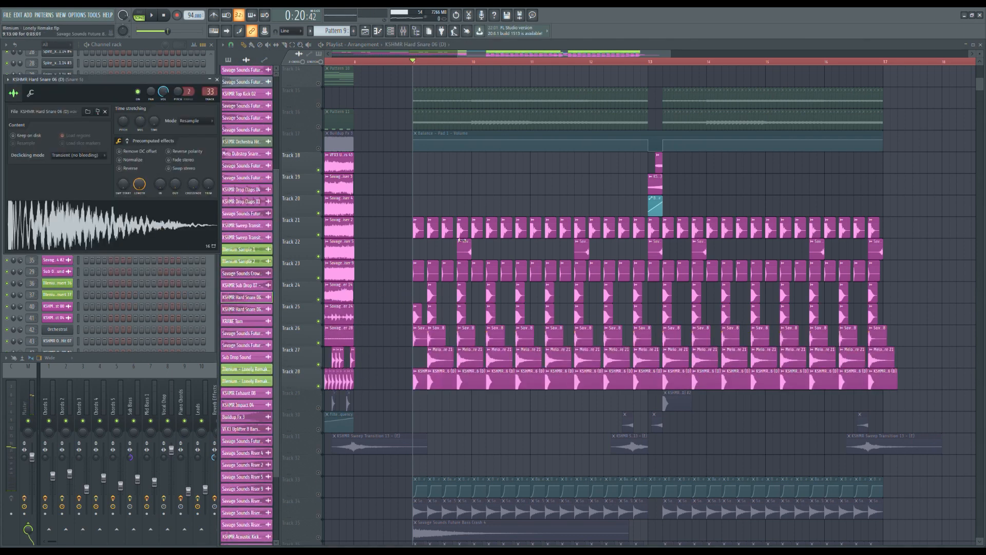
- Unmute the ride clips on Track 34 and inspect their sample settings
scroll(468, 272, "down", 4)
key("space")
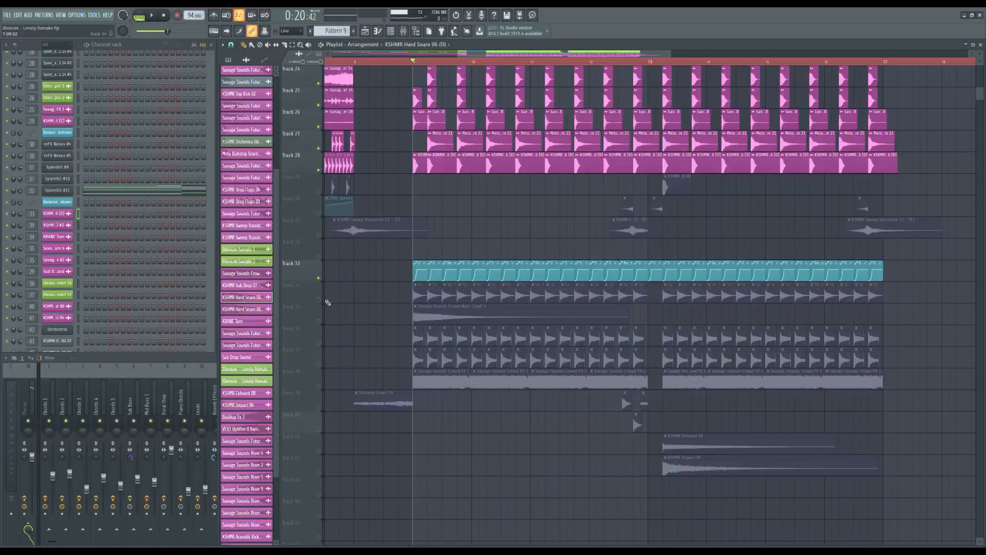
left_click(318, 300)
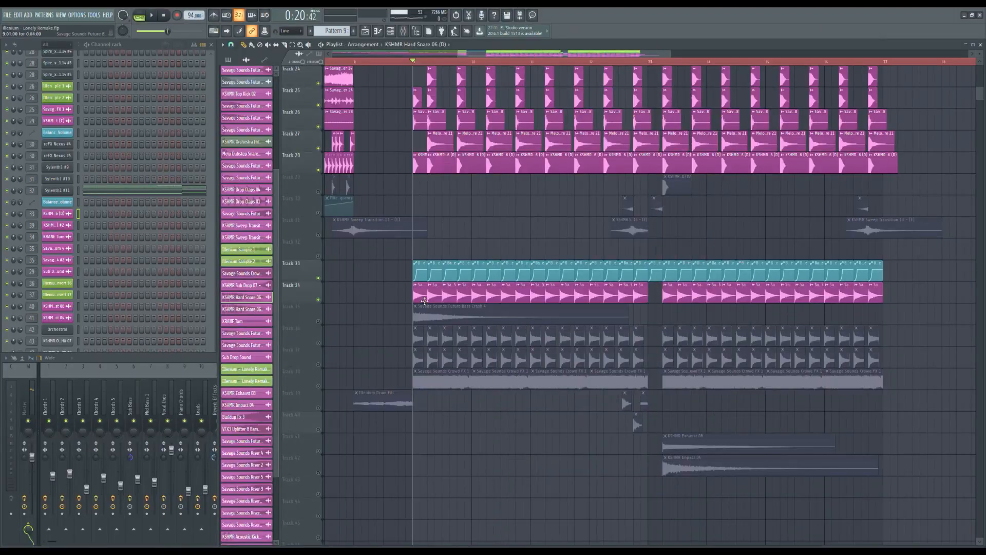
double_click(419, 294)
left_click(245, 295)
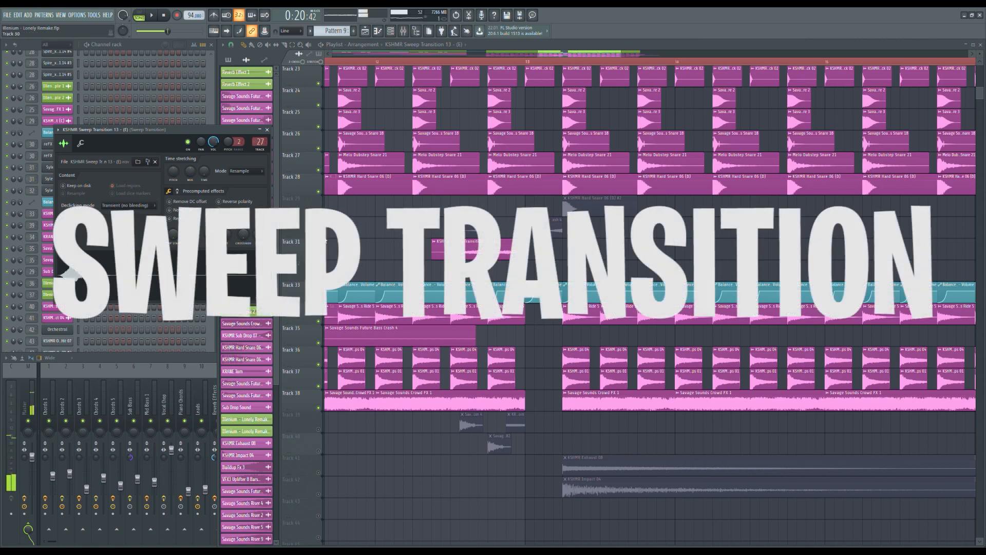
- Unmute Track 30 and the tom clips on Track 39, and inspect the tom sample's settings
left_click(318, 235)
double_click(258, 261)
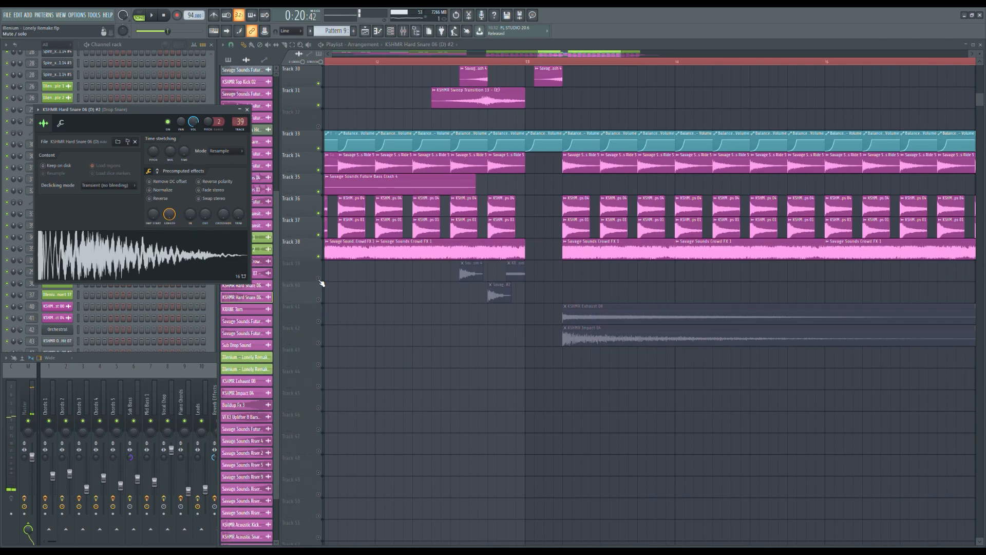
left_click(318, 278)
double_click(471, 269)
left_click(193, 258)
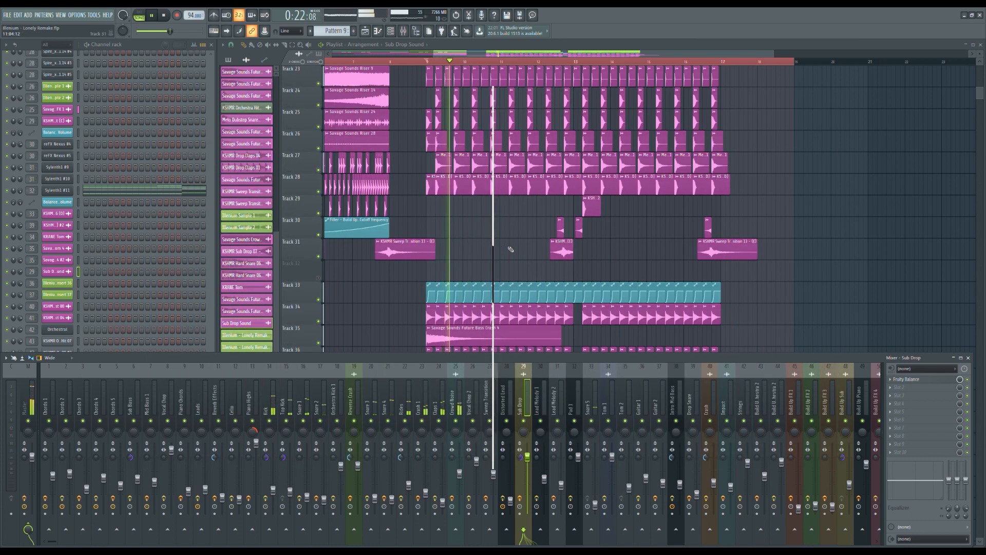
- Play the full set of drop drums and effects and examine how the clips on Tracks 18 to 42 are arranged
scroll(538, 251, "down", 5)
scroll(551, 252, "down", 1)
scroll(524, 215, "up", 8)
scroll(587, 212, "down", 7)
scroll(528, 294, "up", 6)
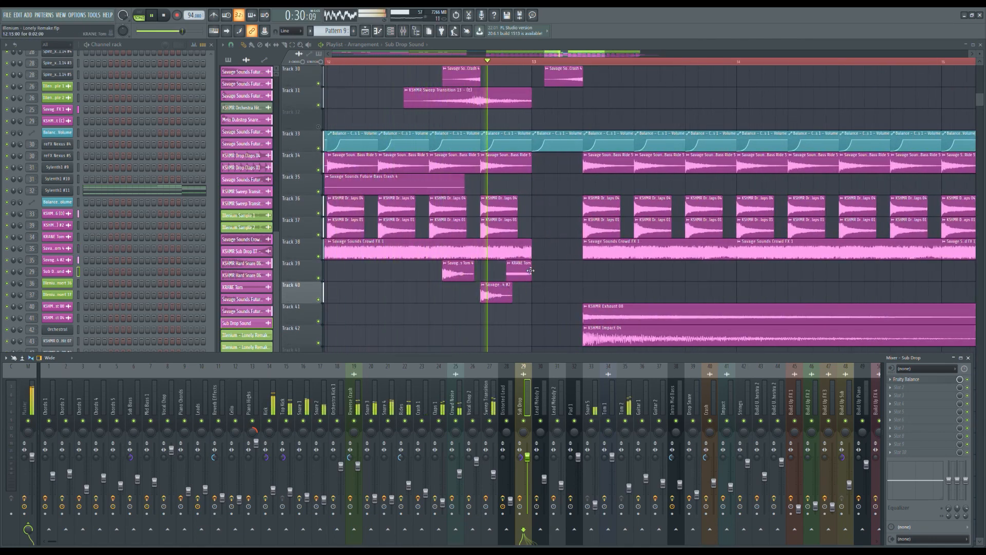
scroll(532, 268, "up", 13)
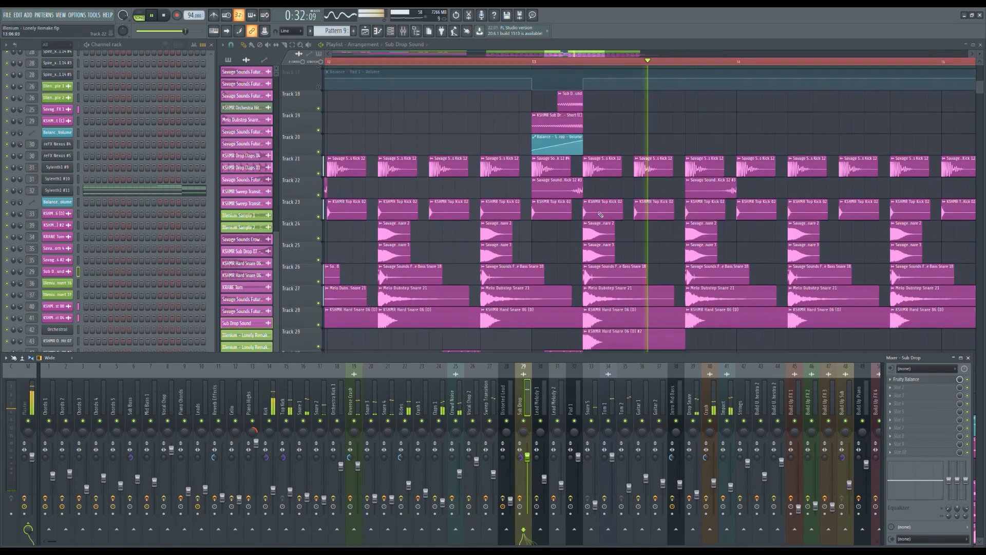
left_click_drag(584, 54, 618, 54)
scroll(625, 158, "down", 4)
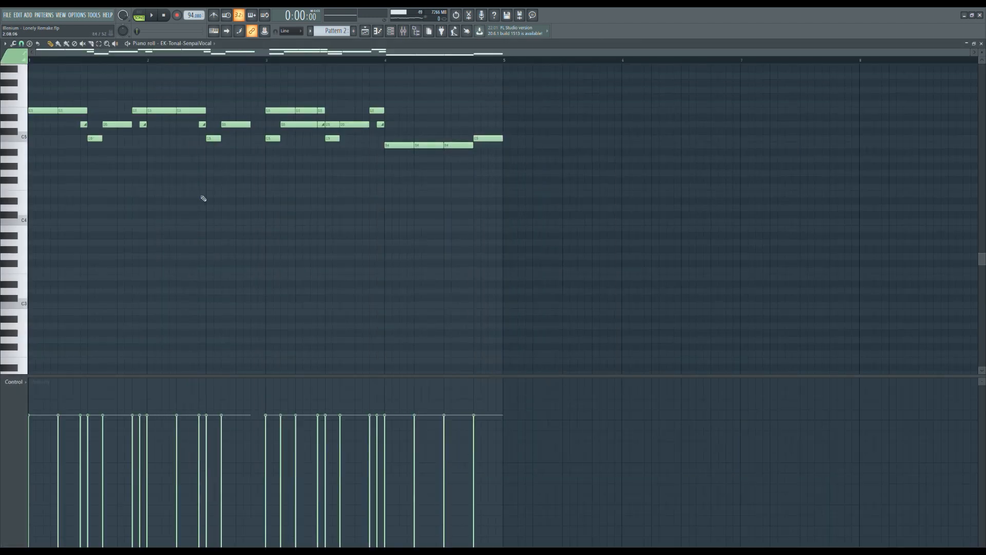
- Examine Pattern 2's vocal notes in the piano roll and return to the playlist
scroll(204, 199, "up", 3)
left_click(981, 44)
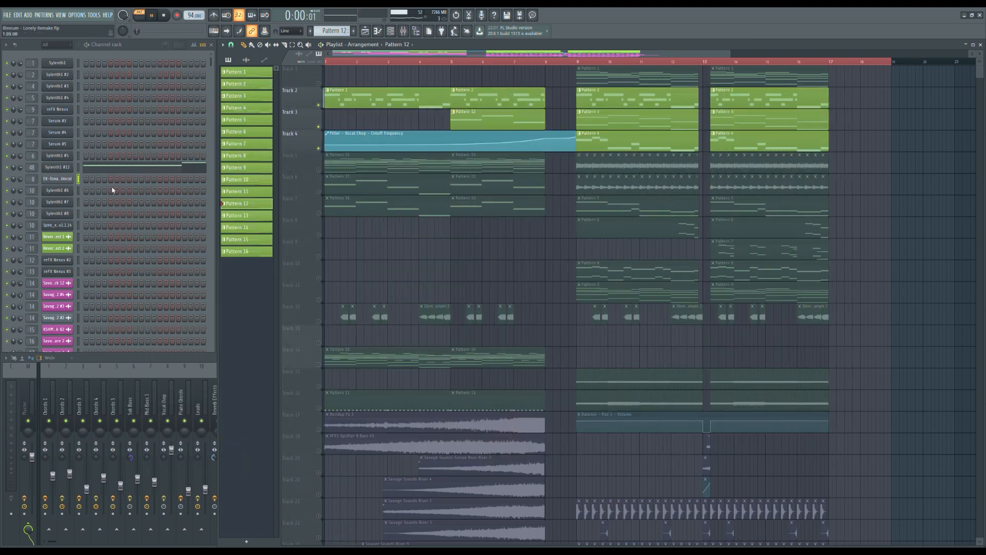
left_click(168, 357)
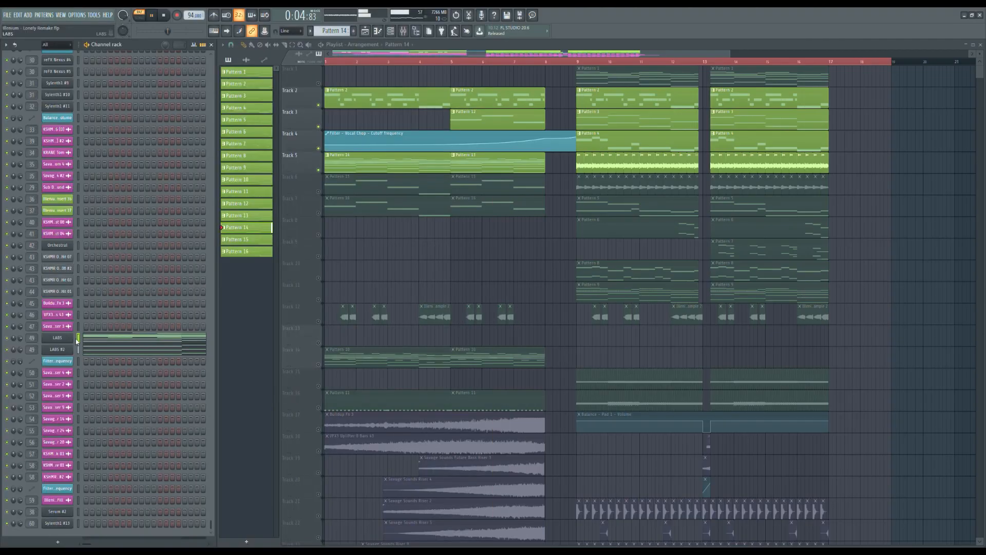
- Open the LABS piano notes of Pattern 14, review them during playback and close the piano roll
left_click(79, 337)
left_click(173, 343)
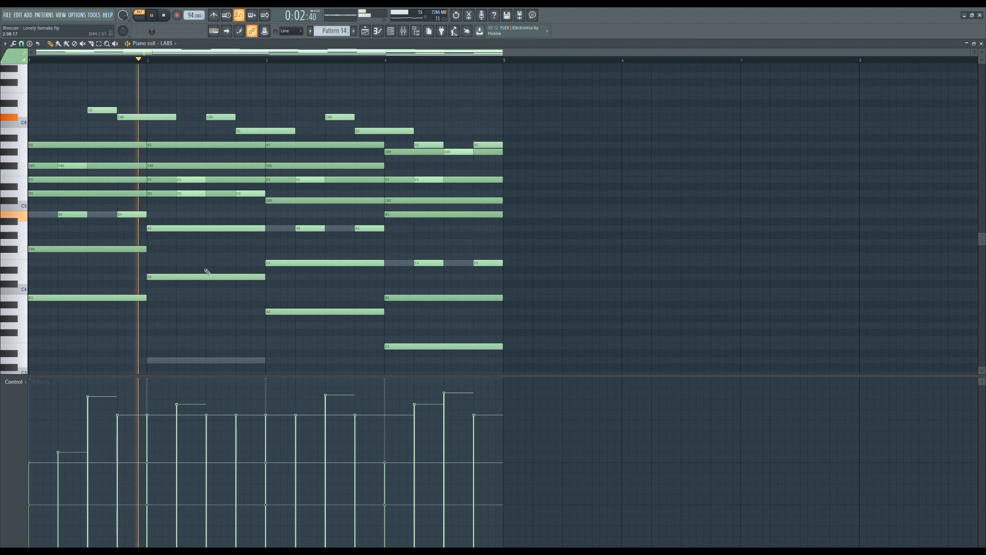
left_click(981, 44)
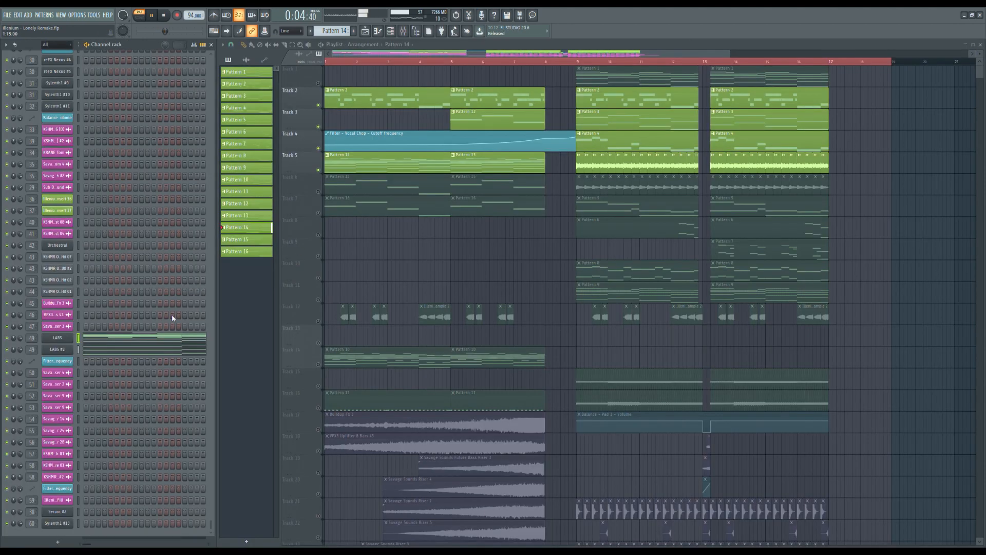
- Check the LABS Soft Piano preset, close the plugin and show the Build Up Piano mixer track's effects
left_click(57, 344)
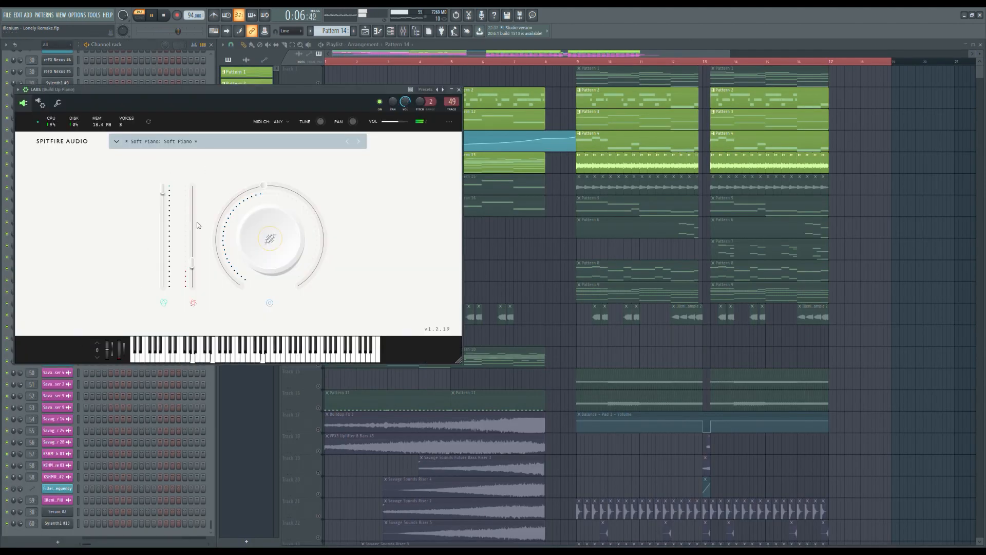
left_click(459, 89)
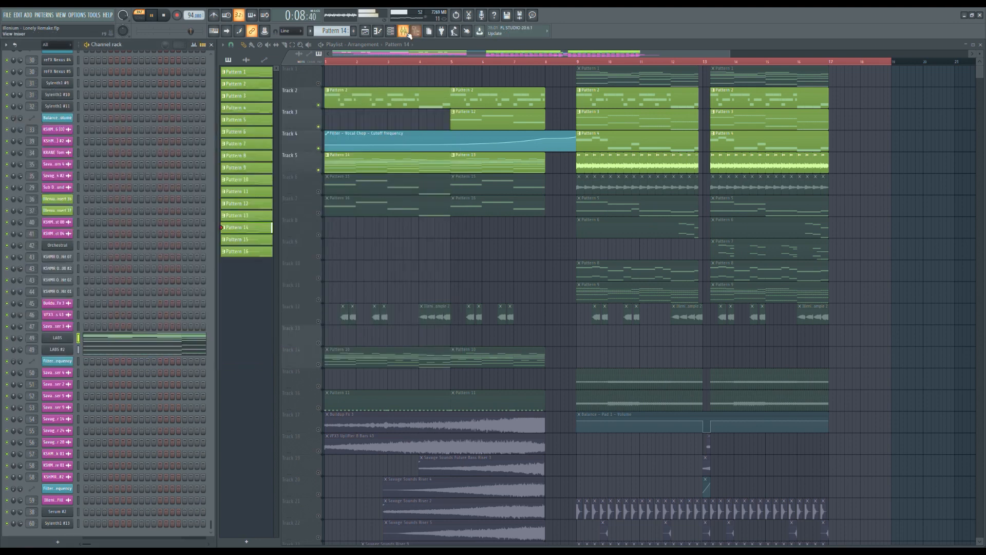
left_click(409, 33)
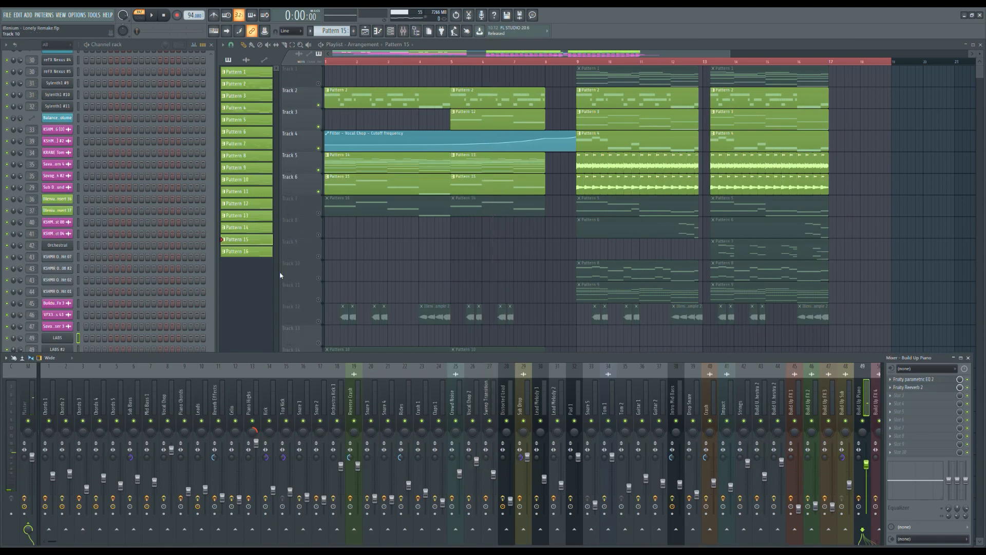
- Play Pattern 15 and review its Serum #2 notes in the piano roll
left_click(150, 51)
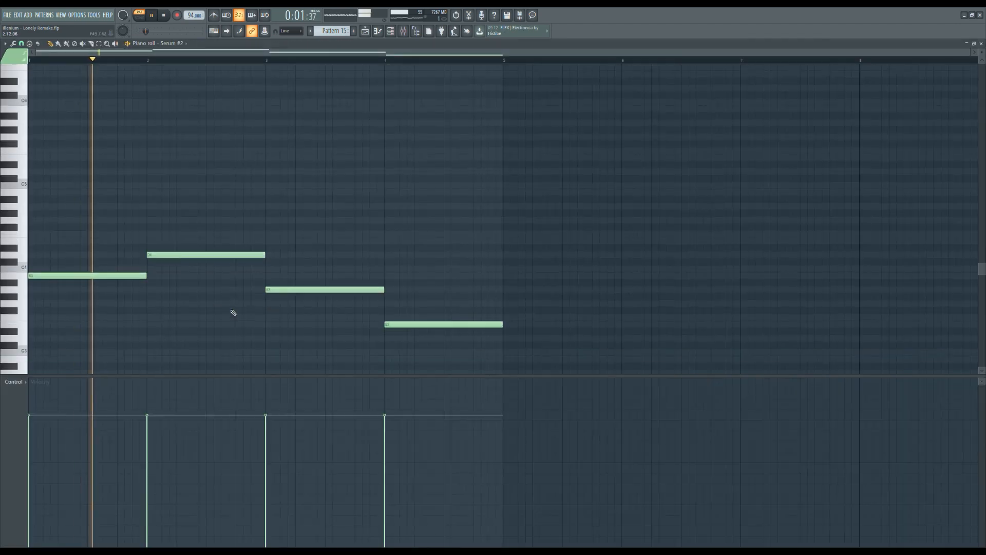
scroll(233, 311, "down", 3)
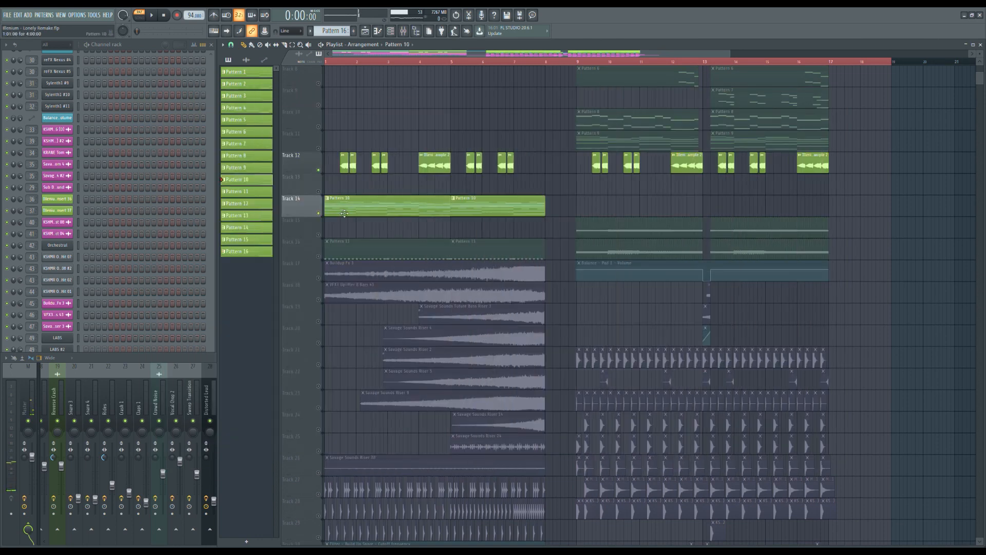
- Review Pattern 10's Orchestral notes from Track 14, close the piano roll and open the Edirol Orchestral instrument
double_click(344, 214)
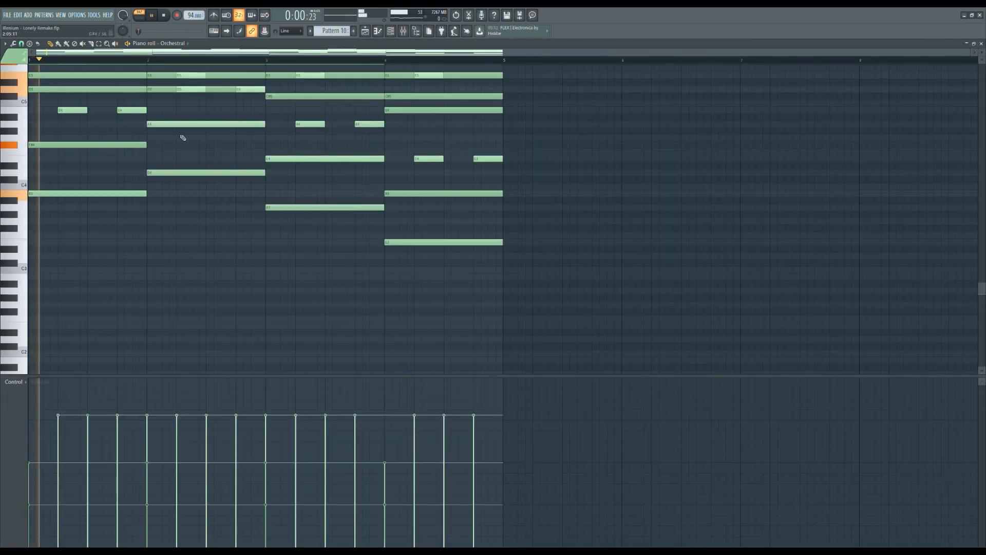
scroll(183, 137, "up", 5)
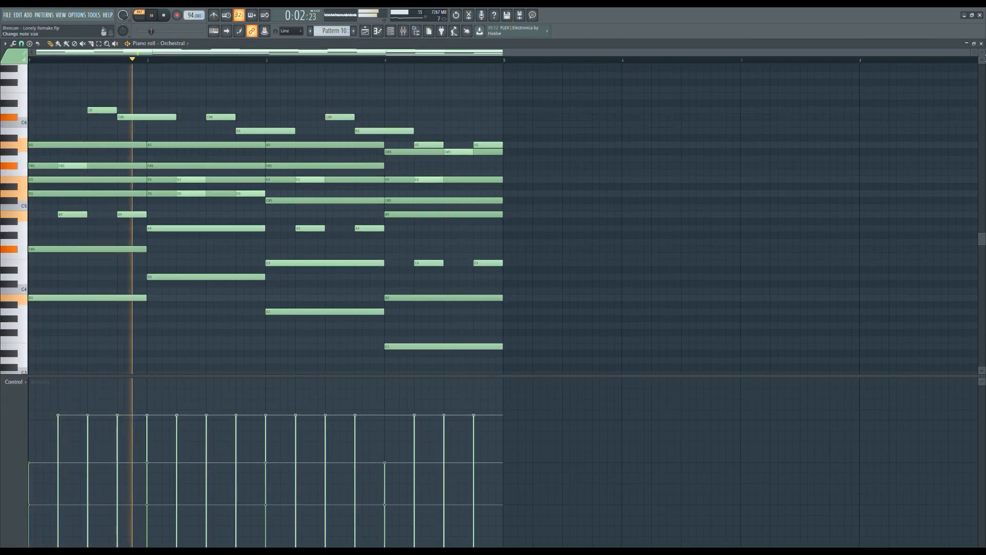
key("Escape")
left_click(68, 248)
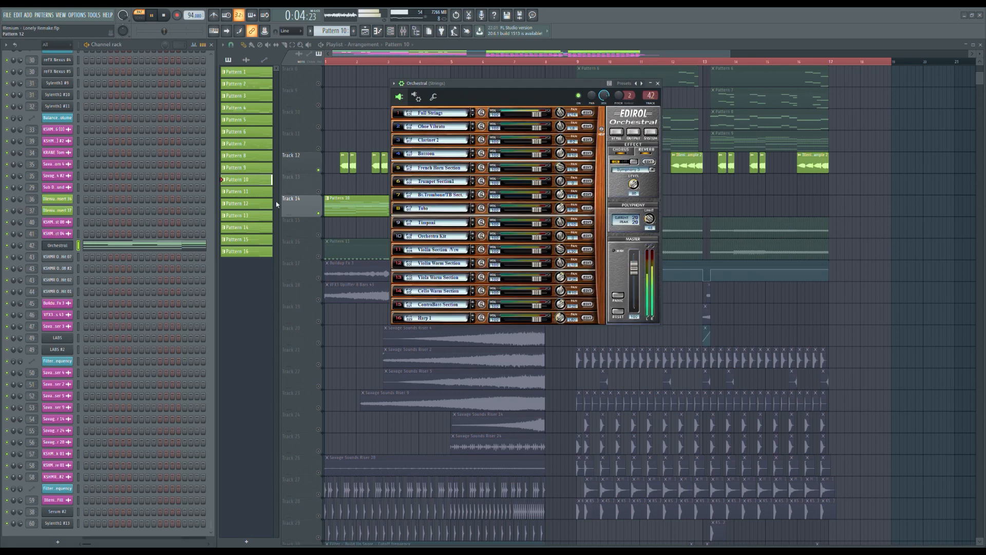
- Show the Strings mixer track, inspect its Fruity parametric EQ 2 and close the equalizer window
left_click(404, 31)
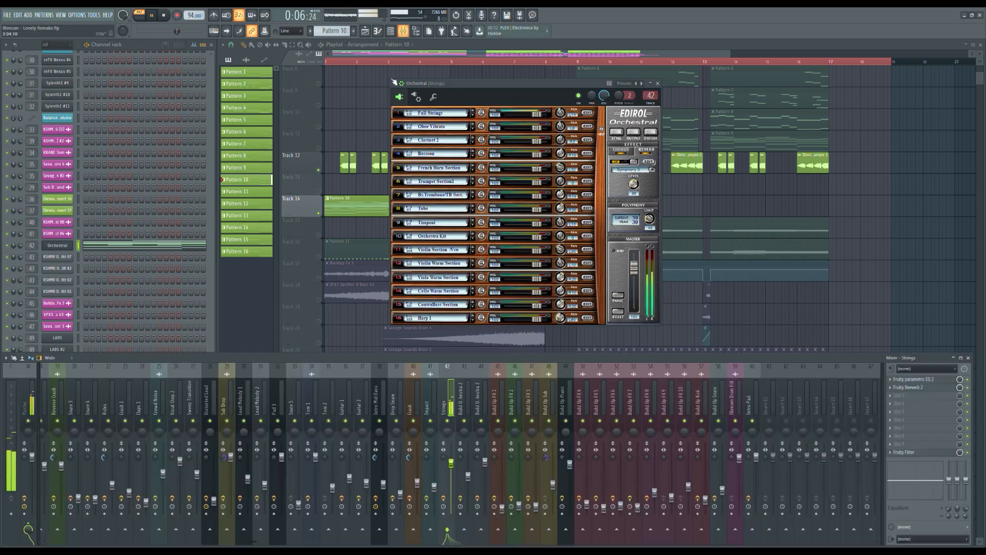
left_click(922, 380)
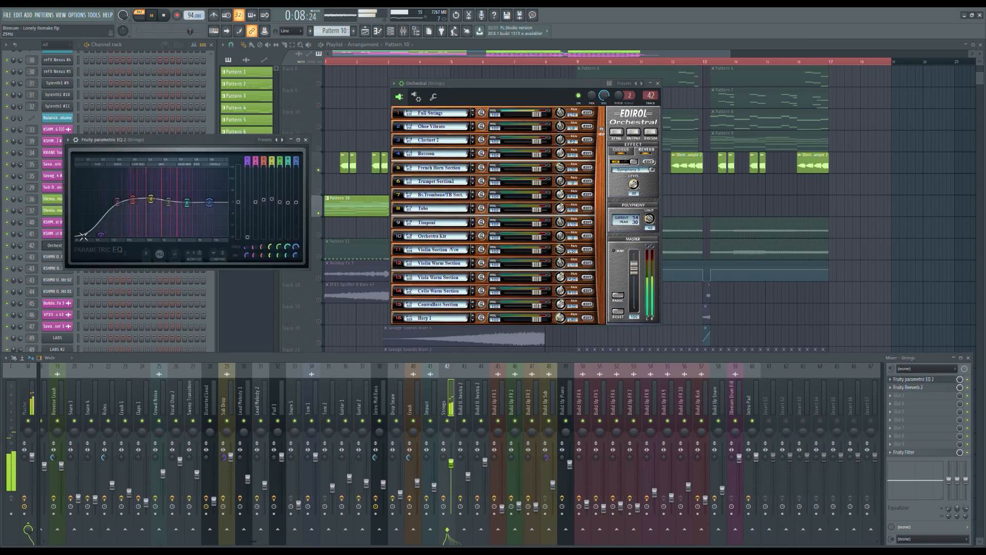
left_click(306, 139)
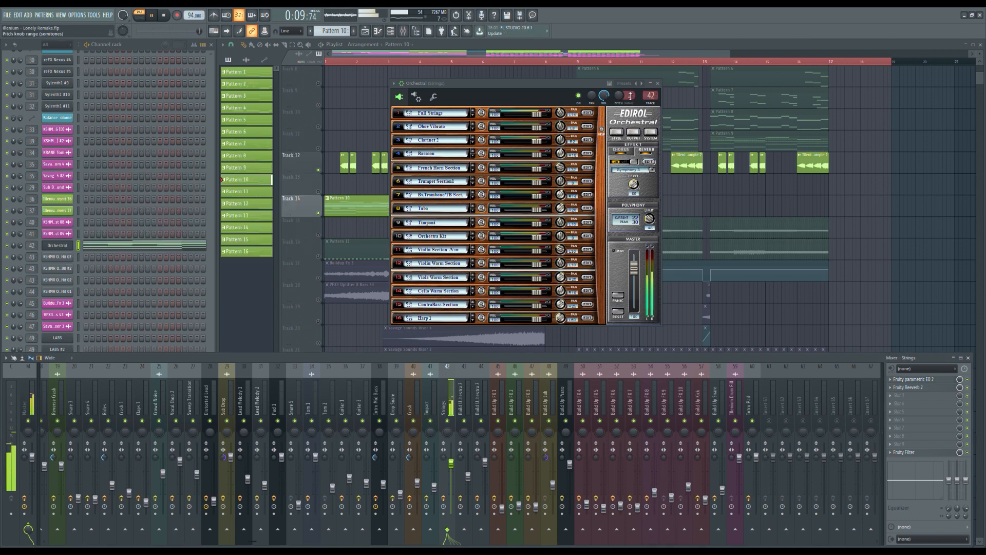
- Close the Edirol Orchestral instrument and review Pattern 11's KSHMR Orchestra Hit 01 notes in the piano roll, closing it when done
left_click(659, 83)
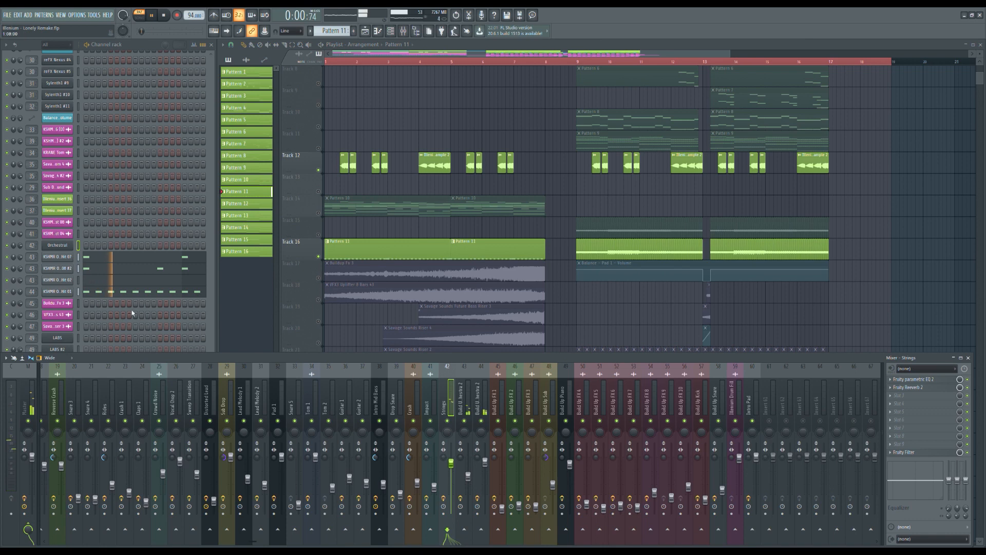
left_click(122, 289)
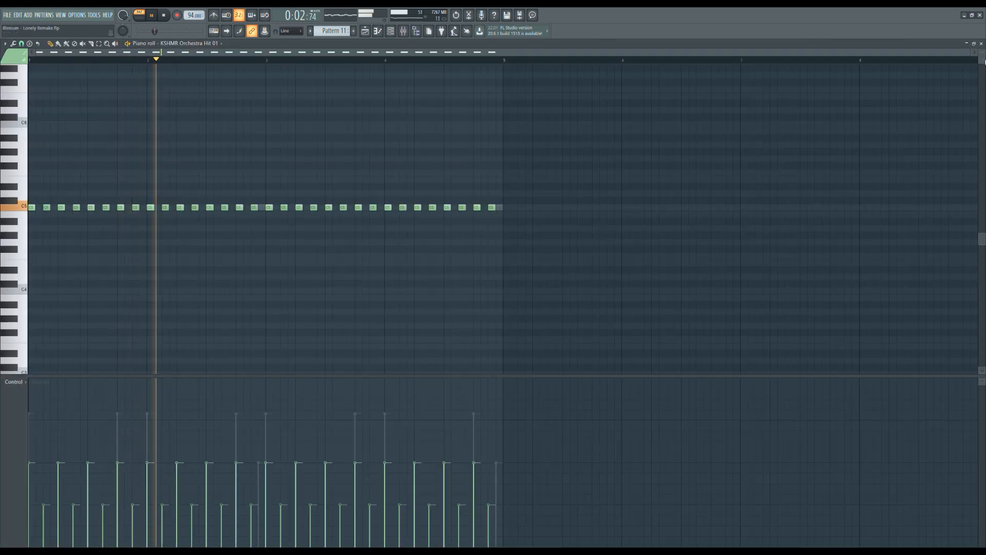
left_click(981, 44)
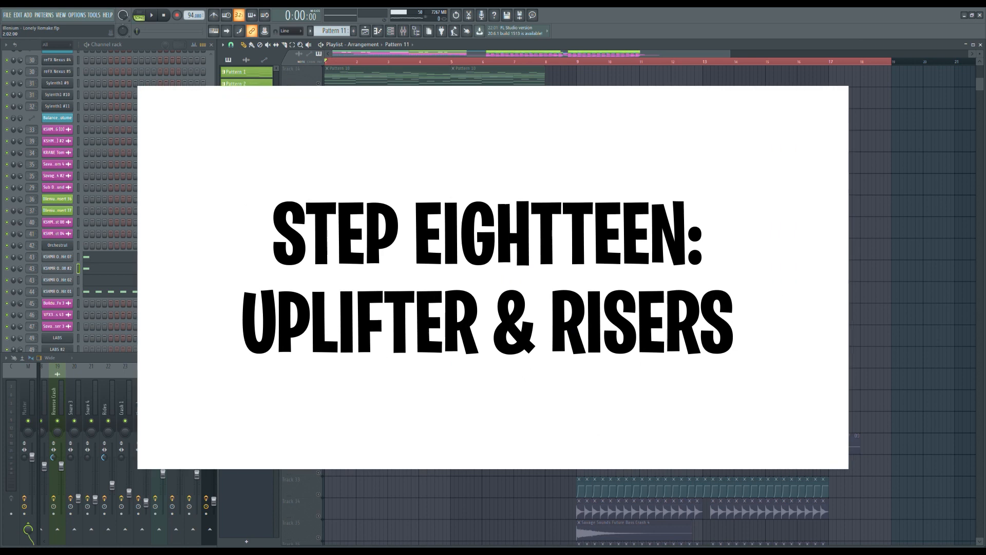
- Solo Track 27 in the playlist and unmute Tracks 28 to 31 alongside it
key("F9")
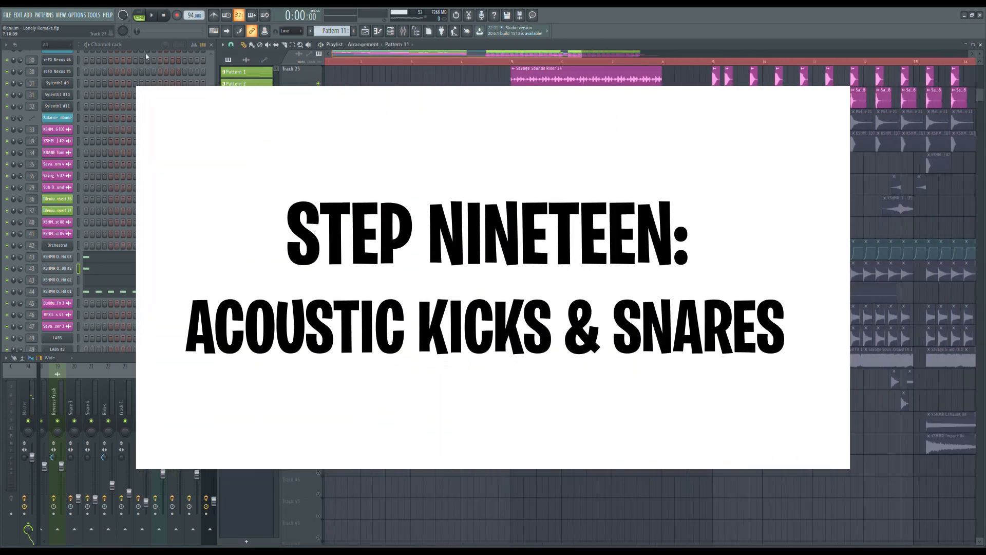
right_click(319, 127)
left_click(319, 149)
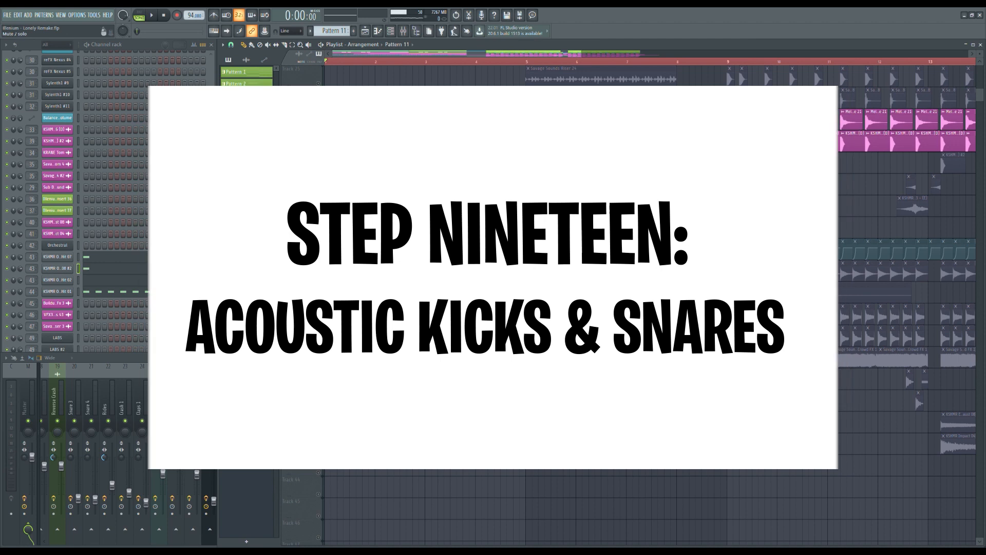
left_click(319, 170)
left_click(319, 192)
left_click(319, 213)
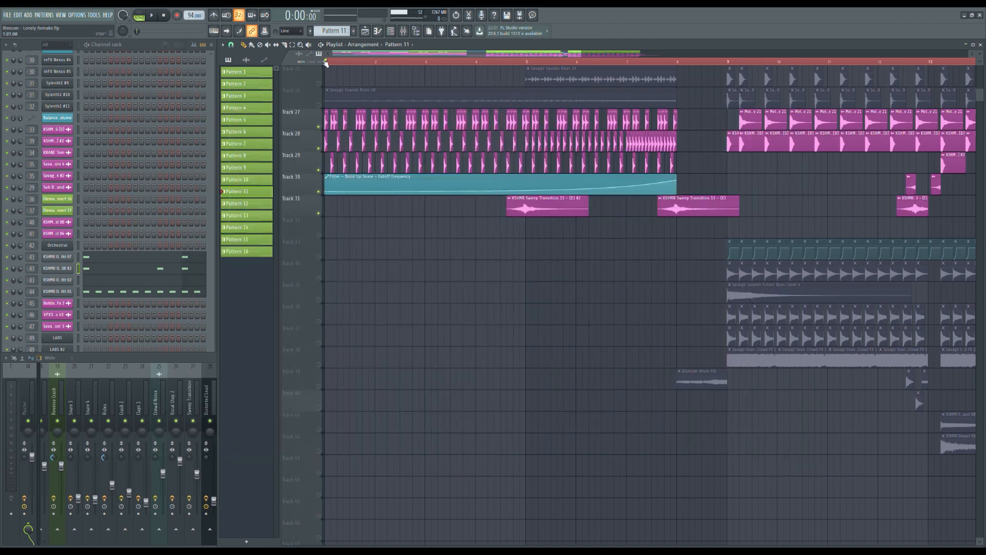
- Play the build-up's acoustic kicks and snares while showing the effects of the Sweep Transition and Build Up Kick mixer tracks
left_click(192, 368)
scroll(441, 285, "up", 2)
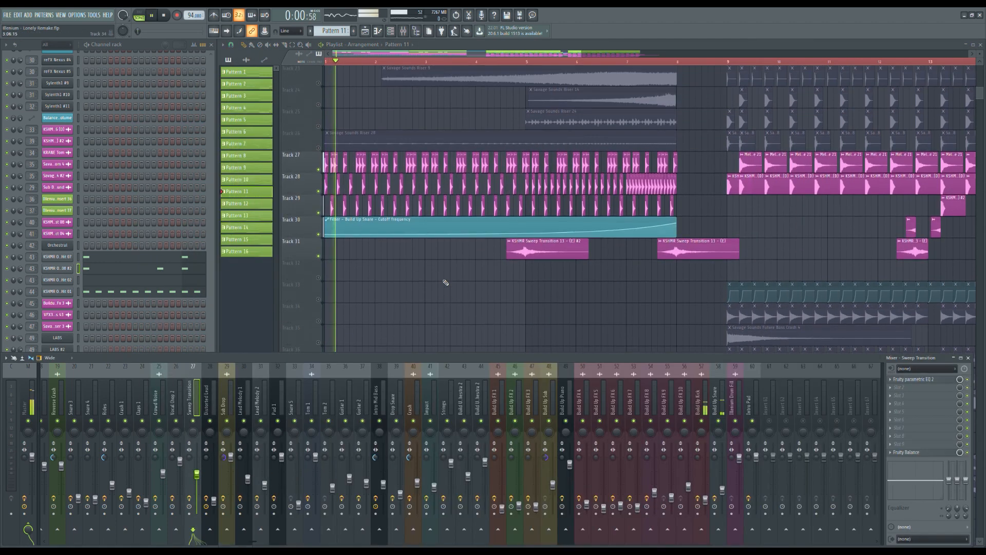
left_click(698, 407)
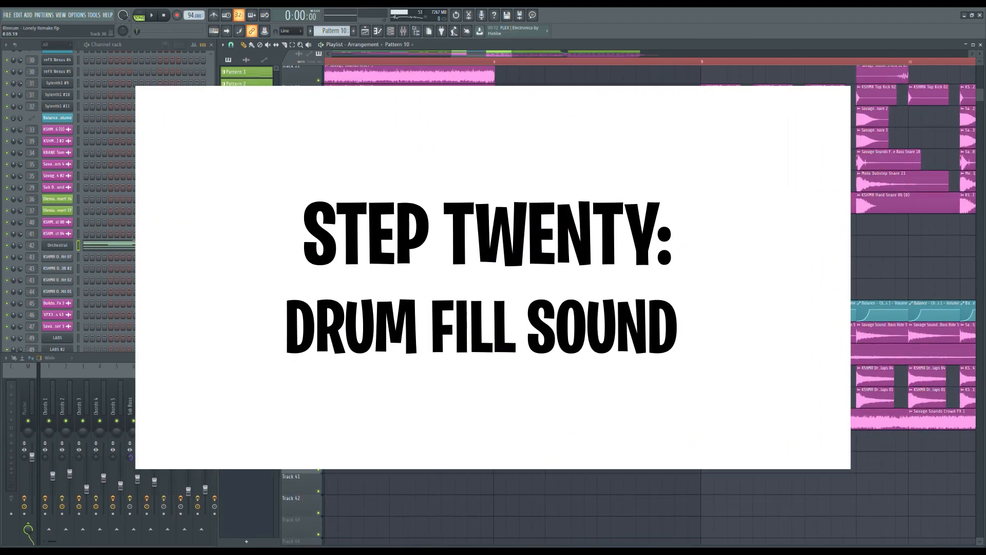
- Review the Illenium Drum Fill clip on Track 39 and its sample settings
scroll(506, 80, "down", 3)
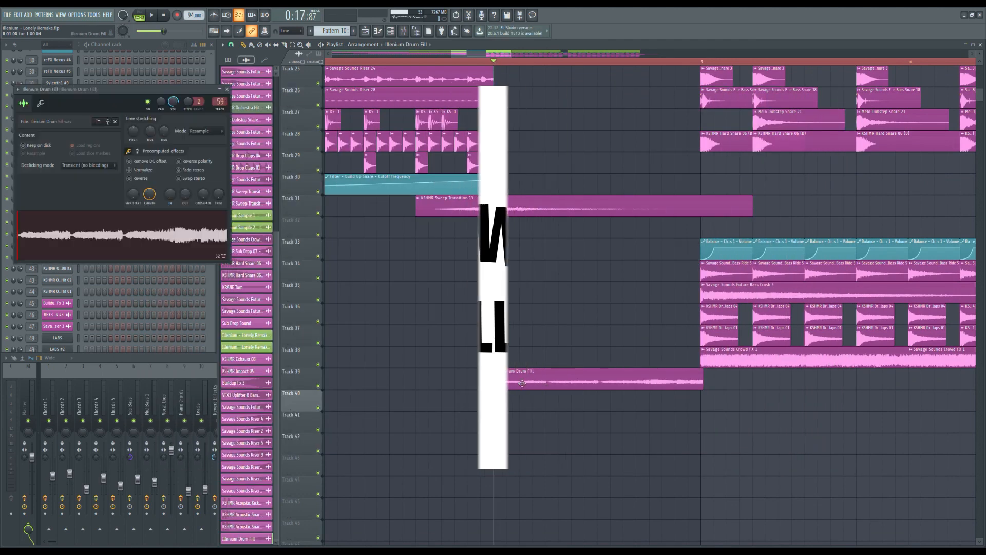
key("F9")
scroll(511, 316, "down", 5)
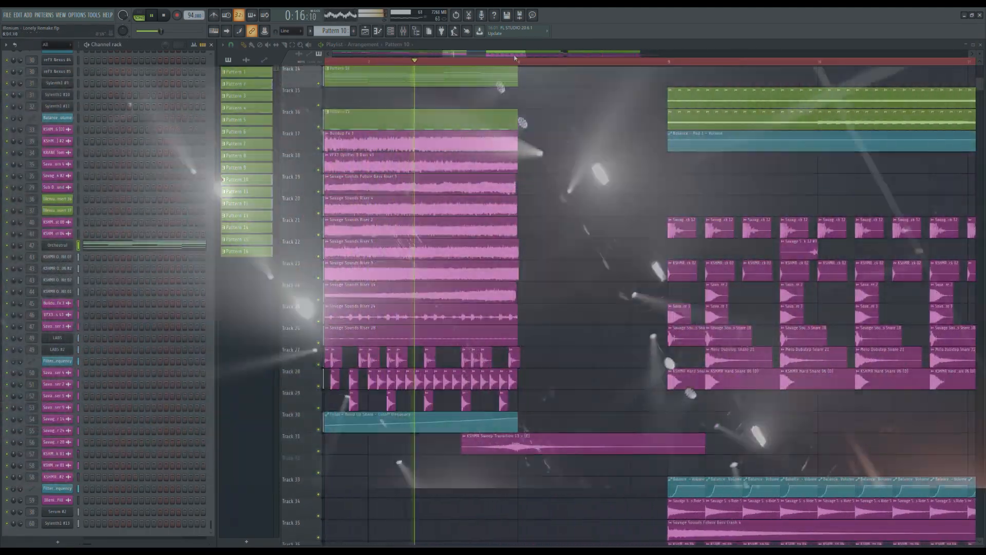
- Play the full arrangement from the build-up into the drop, following its clips in the playlist
left_click_drag(514, 54, 527, 53)
scroll(545, 237, "down", 5)
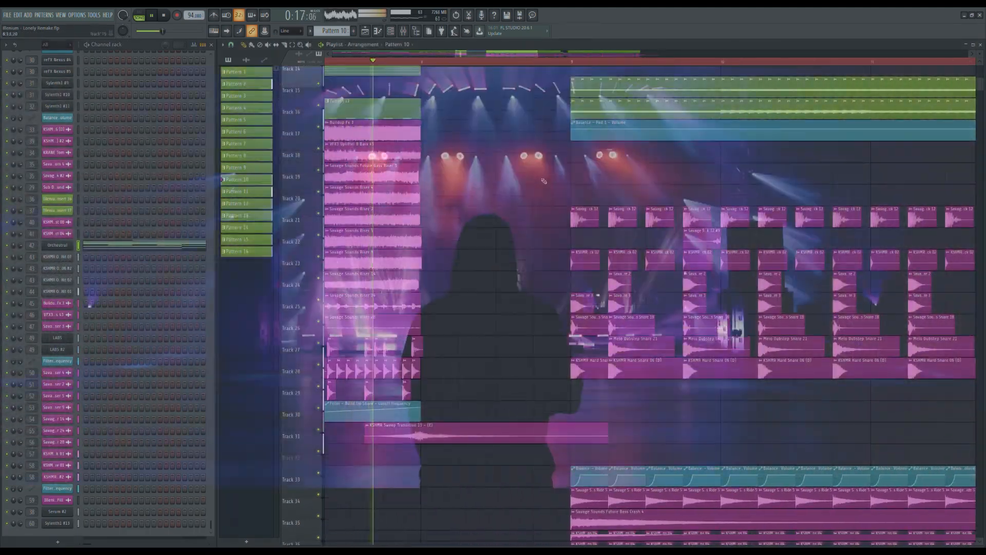
scroll(562, 317, "down", 3)
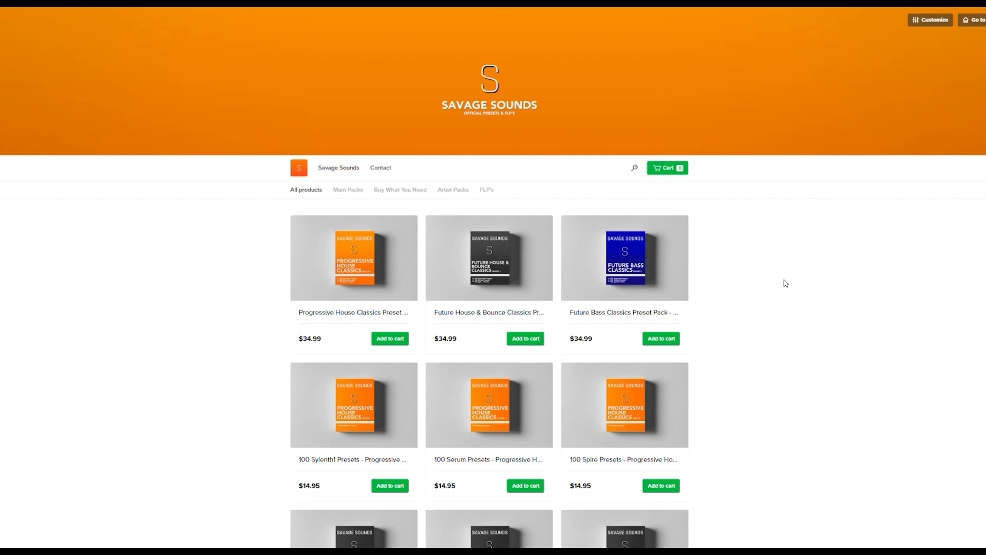
- Switch to the Savage Sounds store, open Future Bass Classics Preset Pack - Season 1 from Main Packs and read its contents
left_click(355, 191)
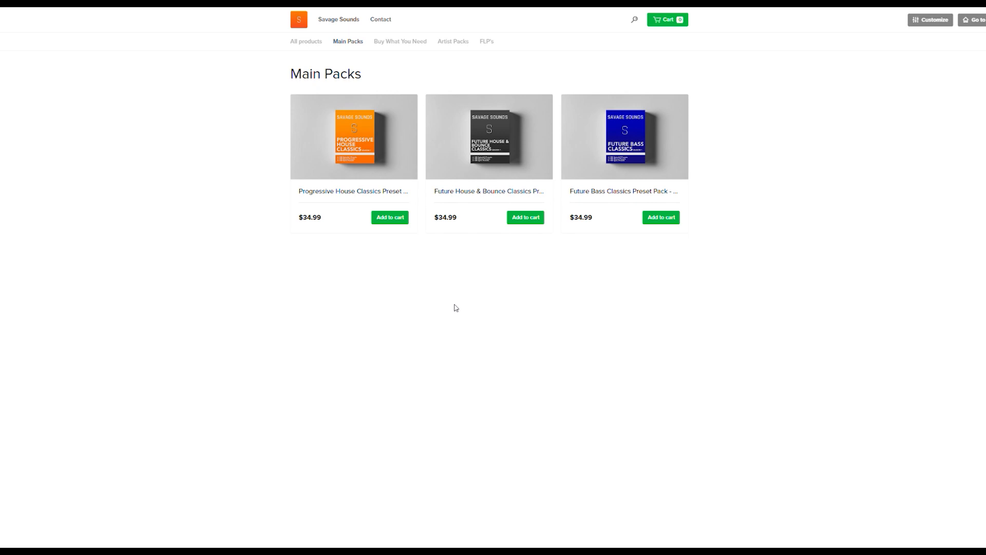
left_click(632, 143)
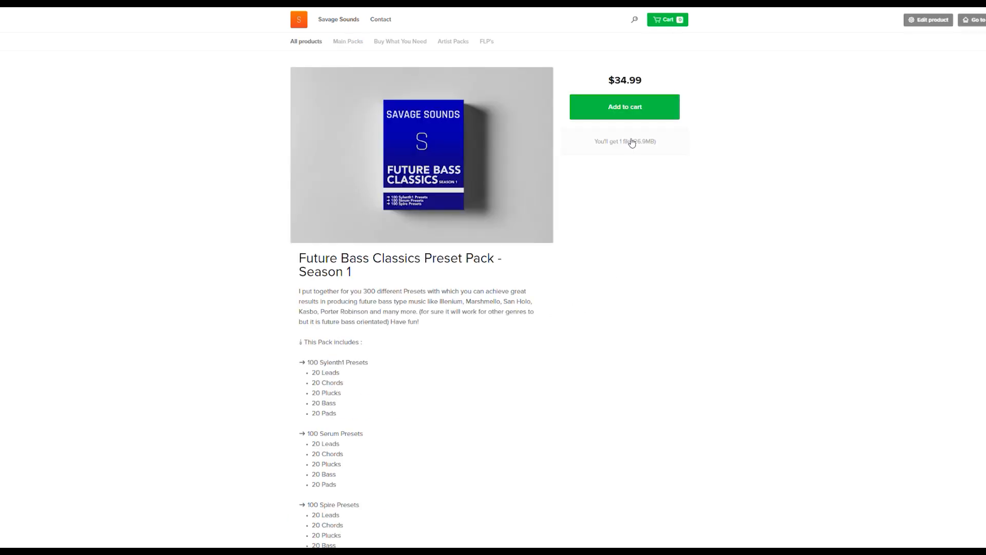
scroll(531, 259, "down", 1)
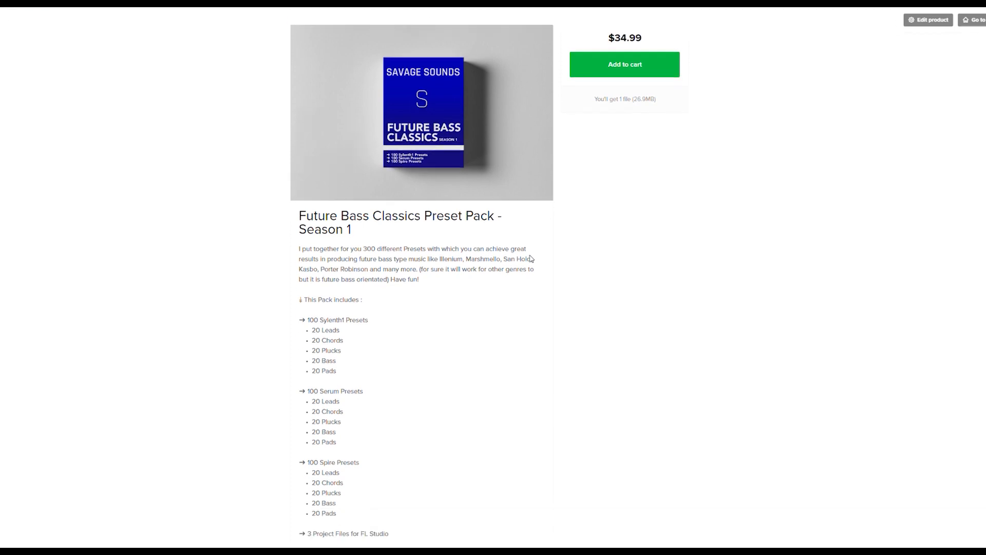
scroll(545, 258, "down", 1)
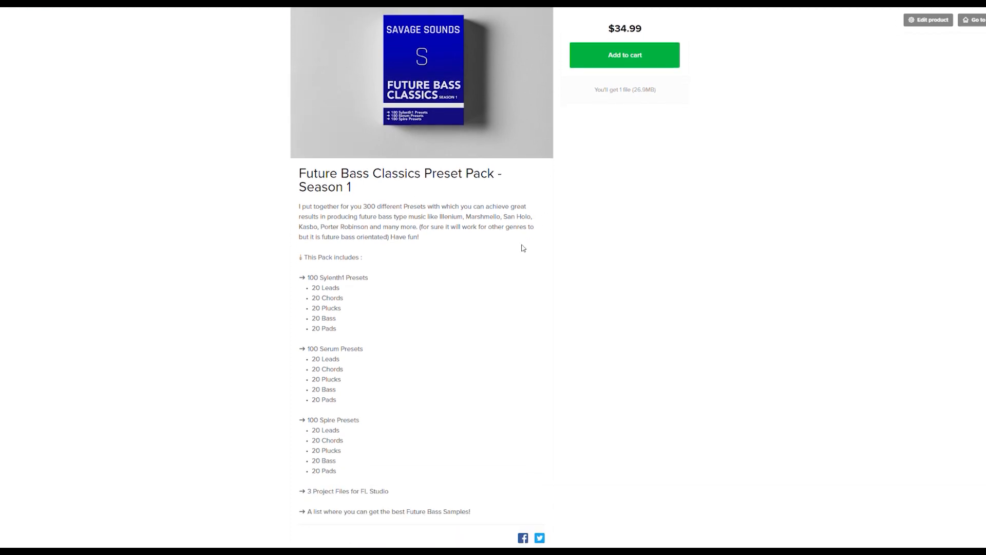
left_click_drag(462, 209, 420, 230)
left_click(481, 310)
- Add the Future Bass Classics Preset Pack to the cart and view the Buy What You Need category
scroll(528, 296, "up", 2)
left_click(626, 106)
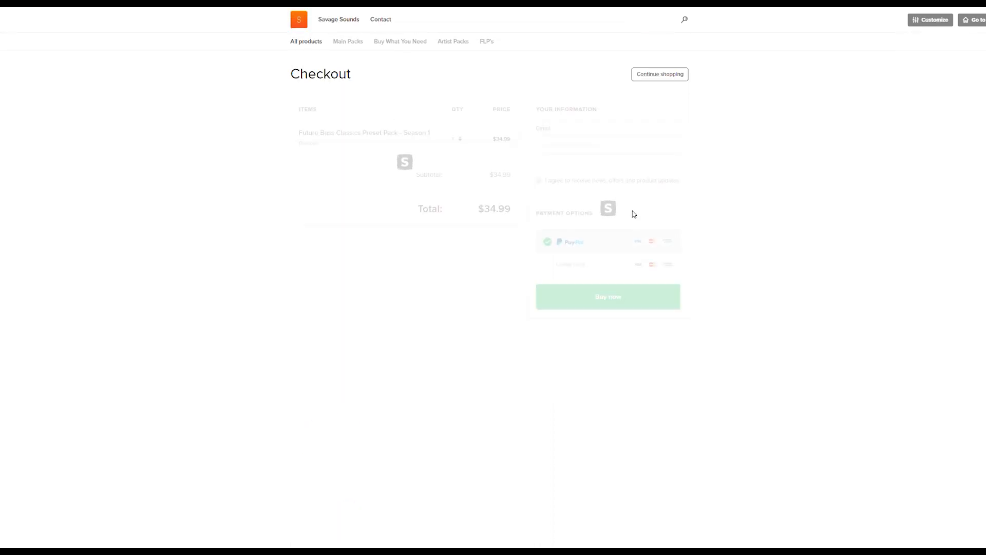
left_click(402, 44)
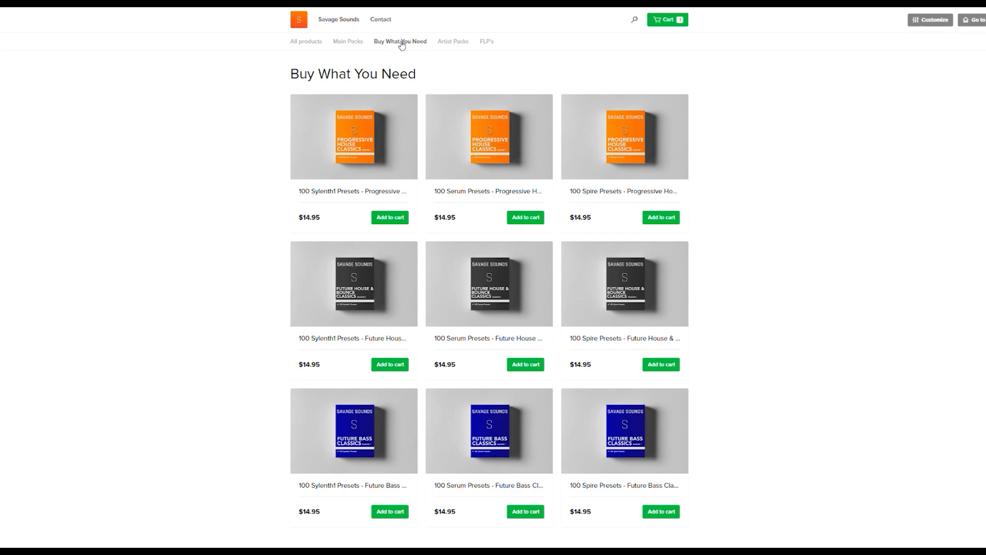